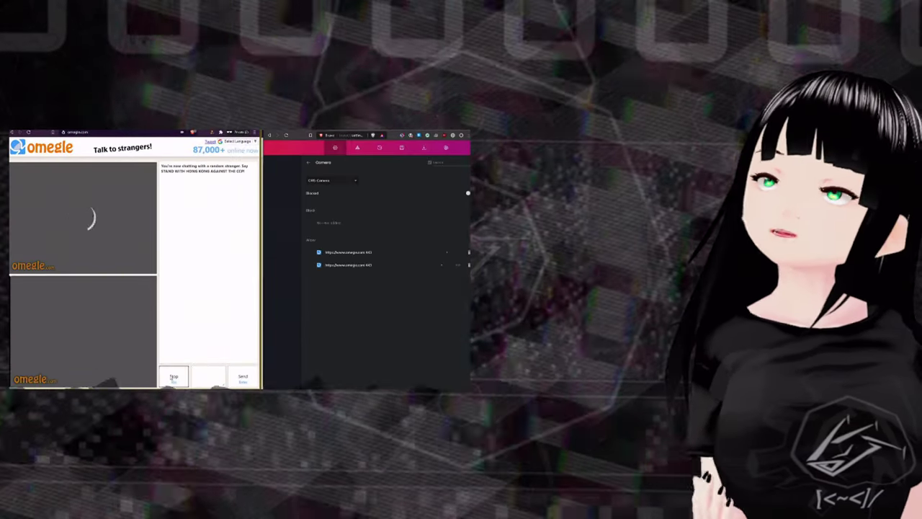
Disconnect the current Omegle chat and switch between the Brave and OBS windows.
click(174, 376)
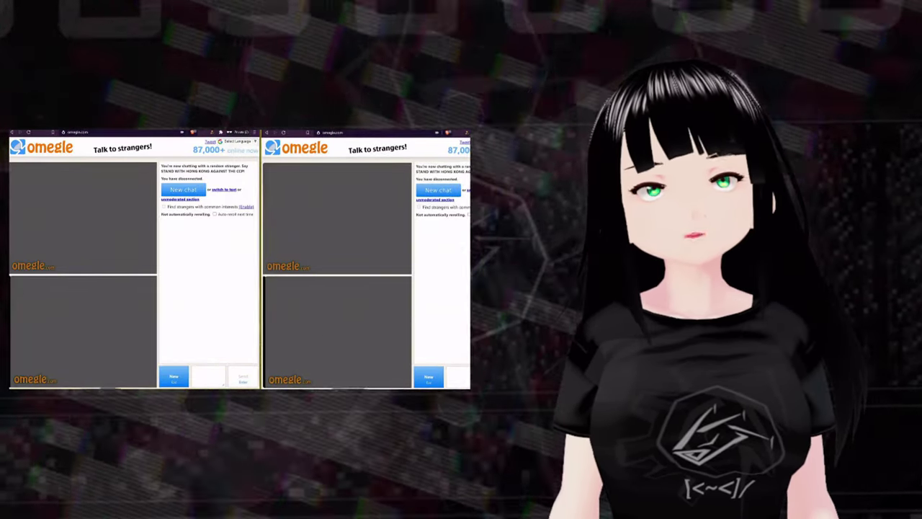
click(180, 353)
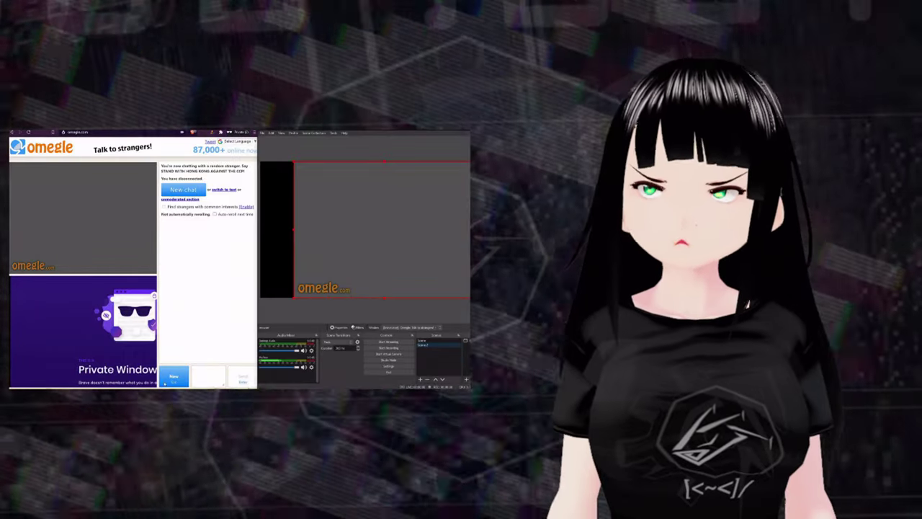
click(180, 354)
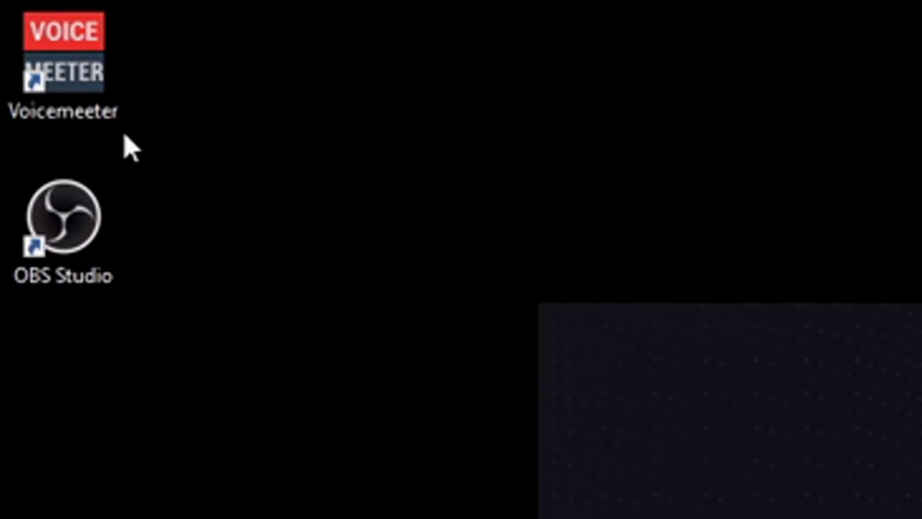
Launch Voicemeeter and set hardware input 1 to the USB PnP mic and input 2 to CABLE Output.
right_click(29, 31)
click(34, 35)
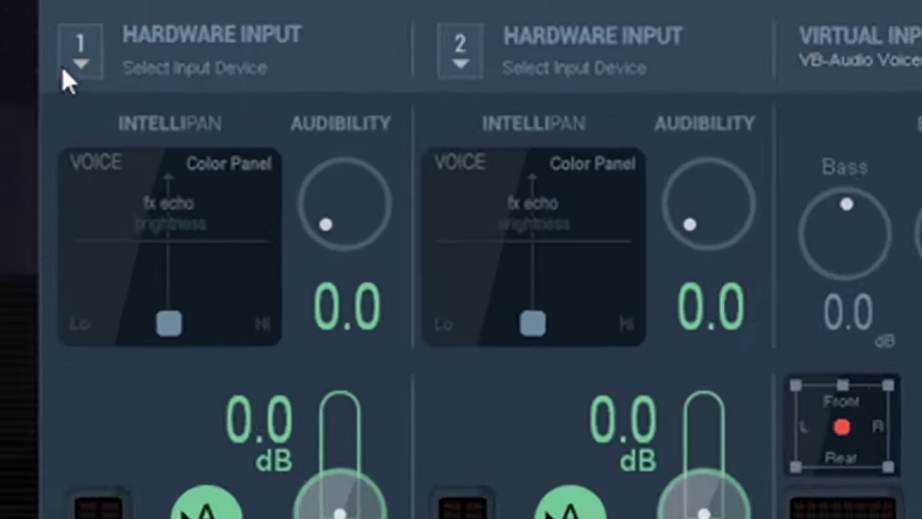
click(94, 82)
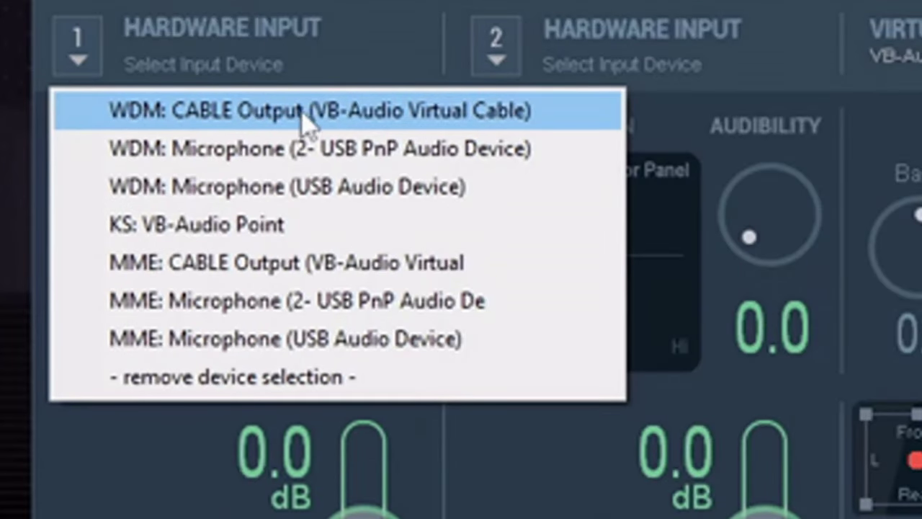
click(313, 150)
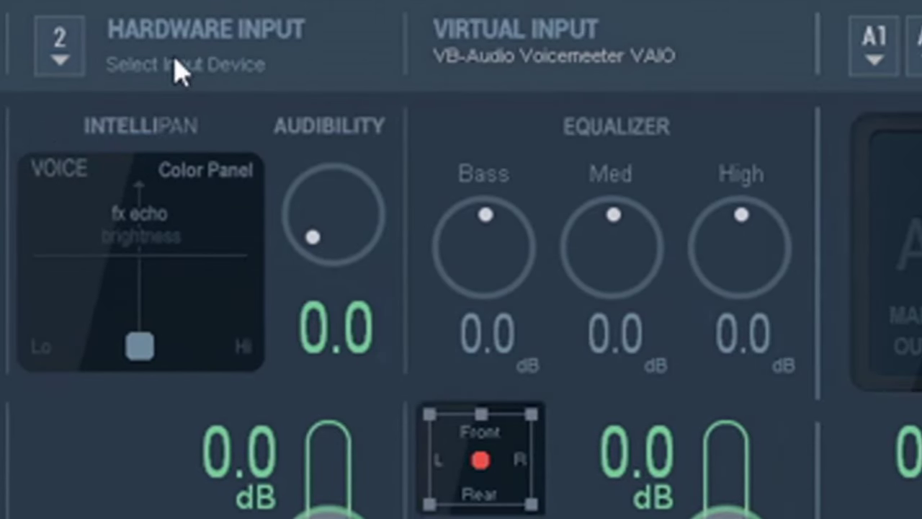
click(58, 53)
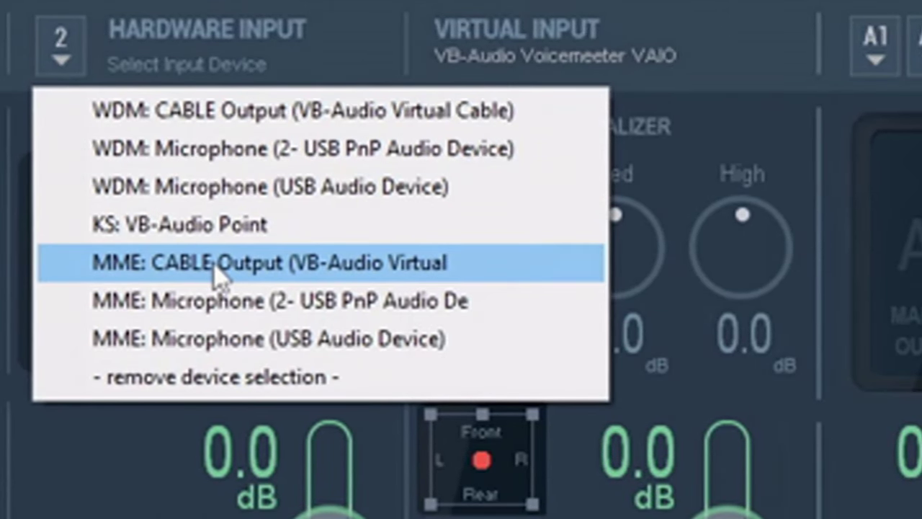
click(200, 121)
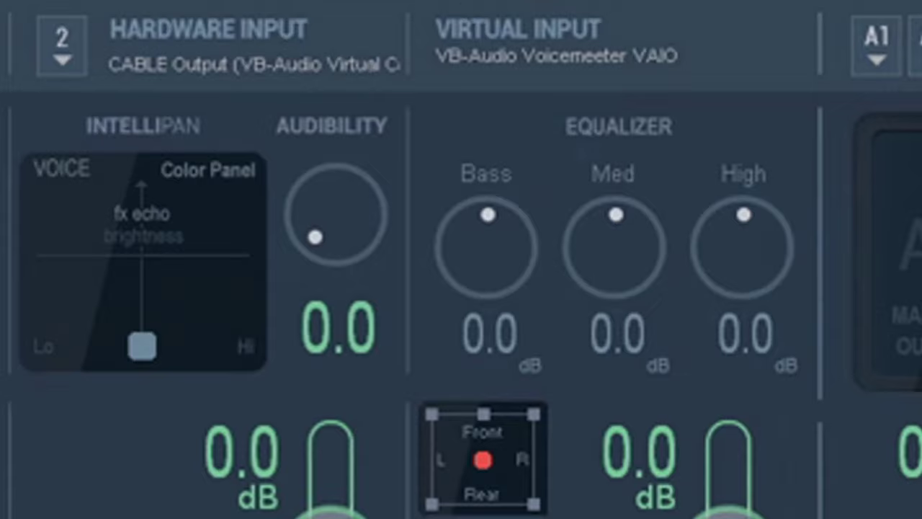
Assign VB-Audio Point and the Skyworth TV as the hardware output devices.
click(243, 64)
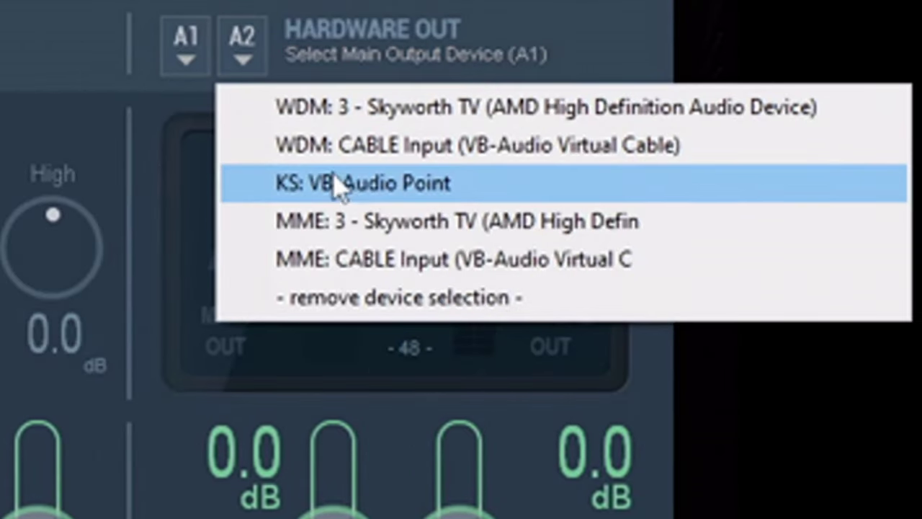
click(346, 189)
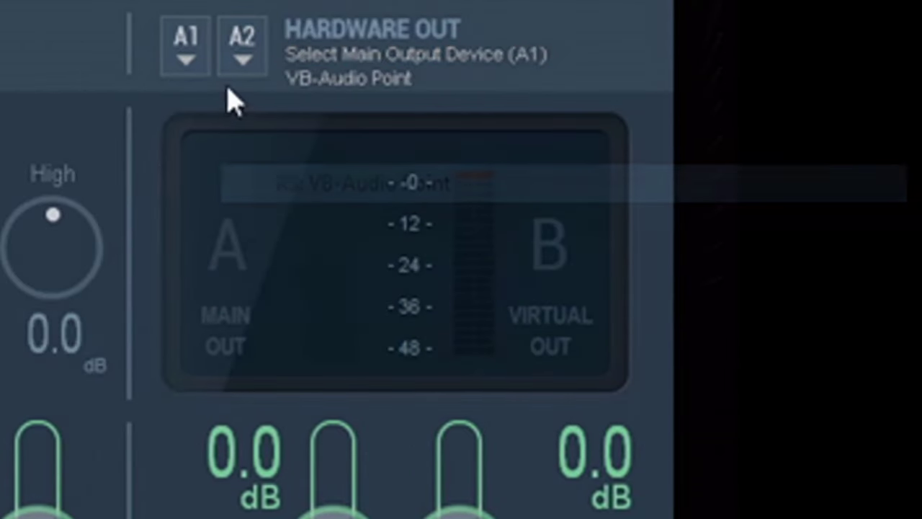
click(196, 63)
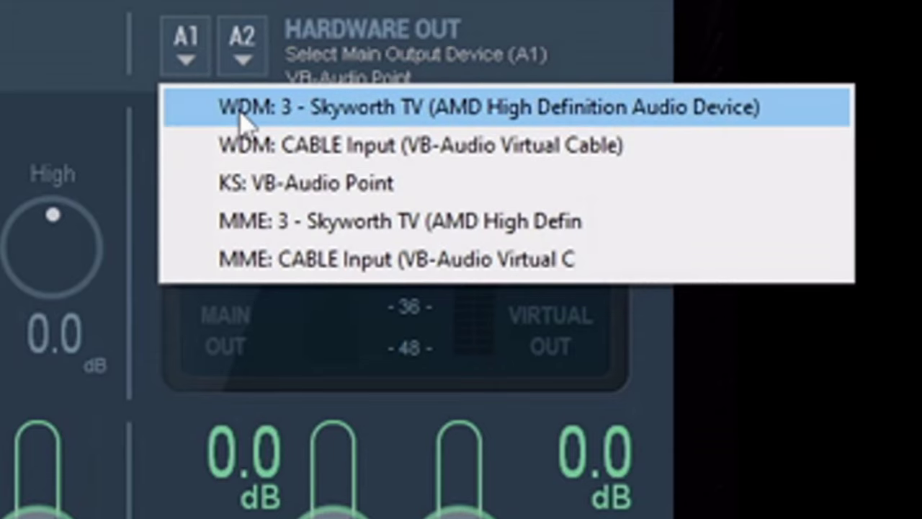
click(288, 118)
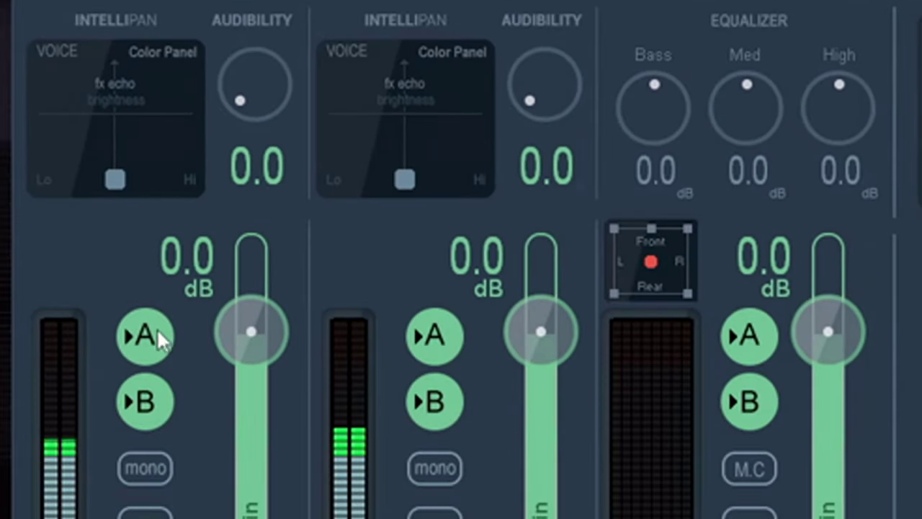
Turn off A routing for inputs 1–2 and B for the virtual input; raise input 1 to 0.3.
click(148, 336)
click(432, 337)
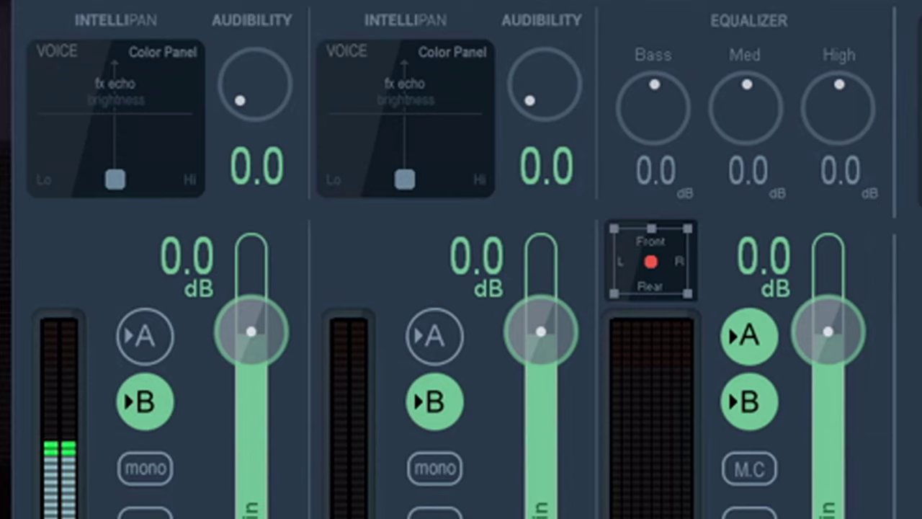
click(742, 404)
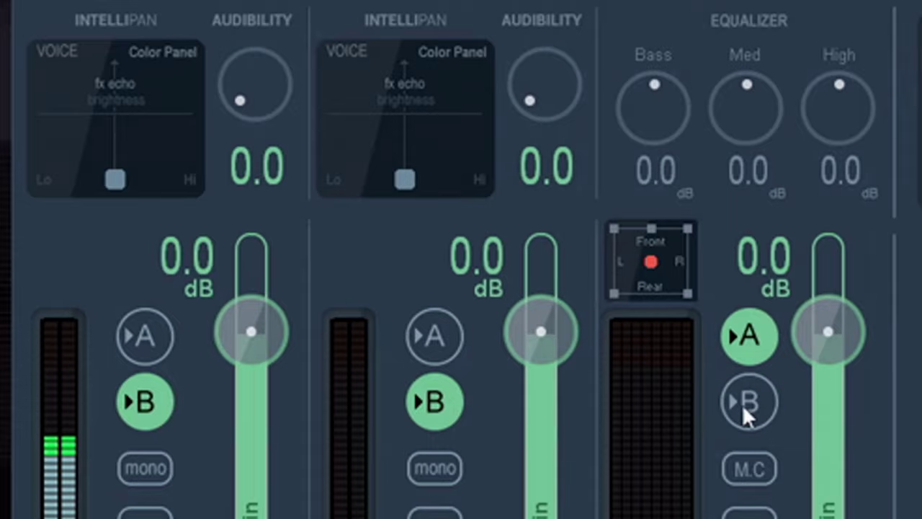
drag(243, 84, 239, 85)
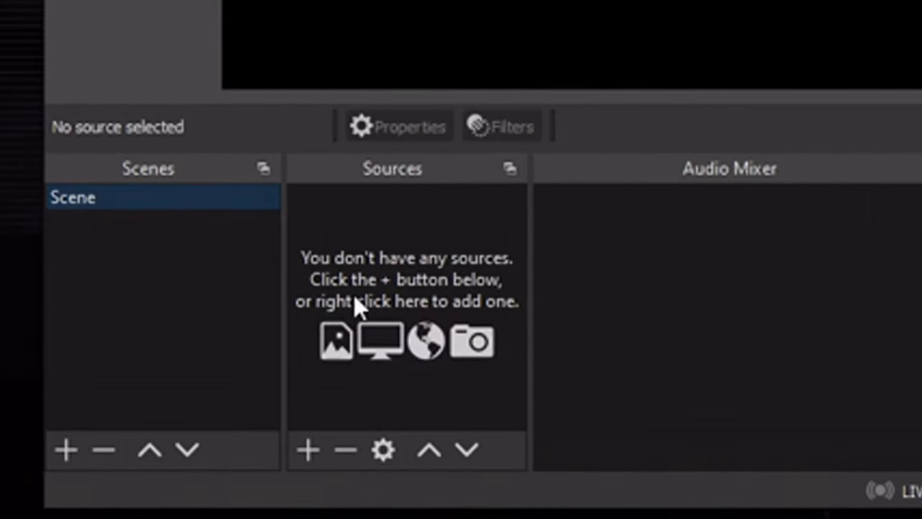
Add a Window Capture source named 'omegle' to the scene.
click(307, 451)
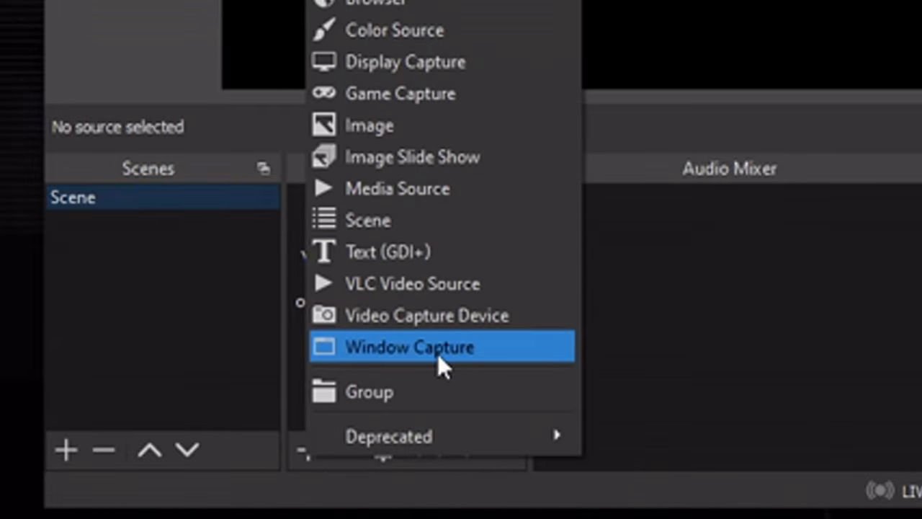
click(406, 347)
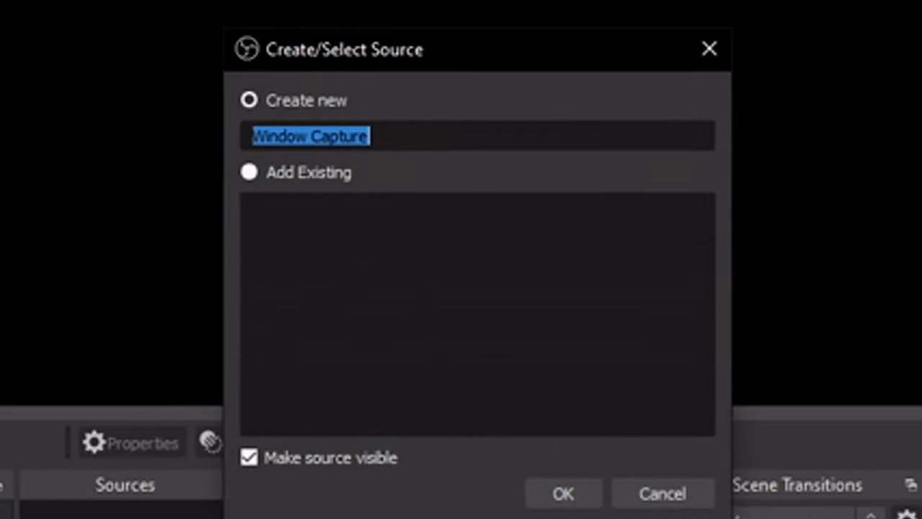
text(omegle)
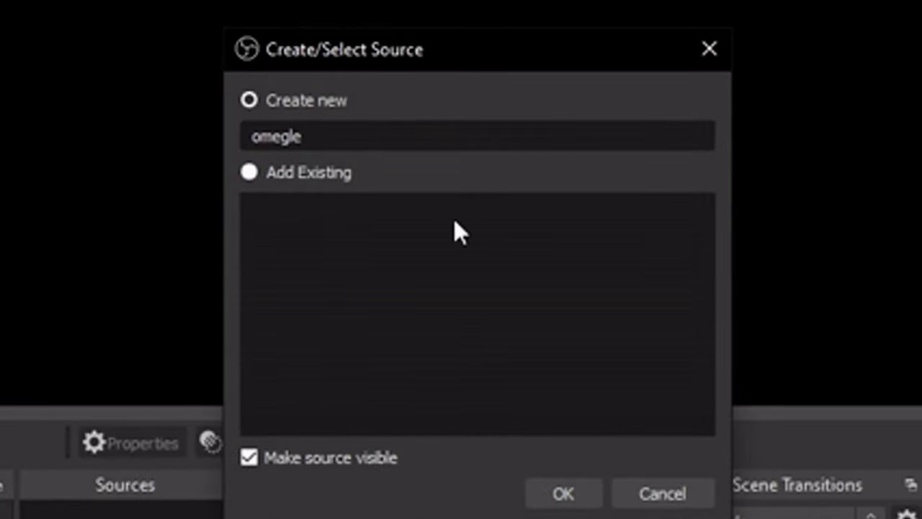
click(573, 492)
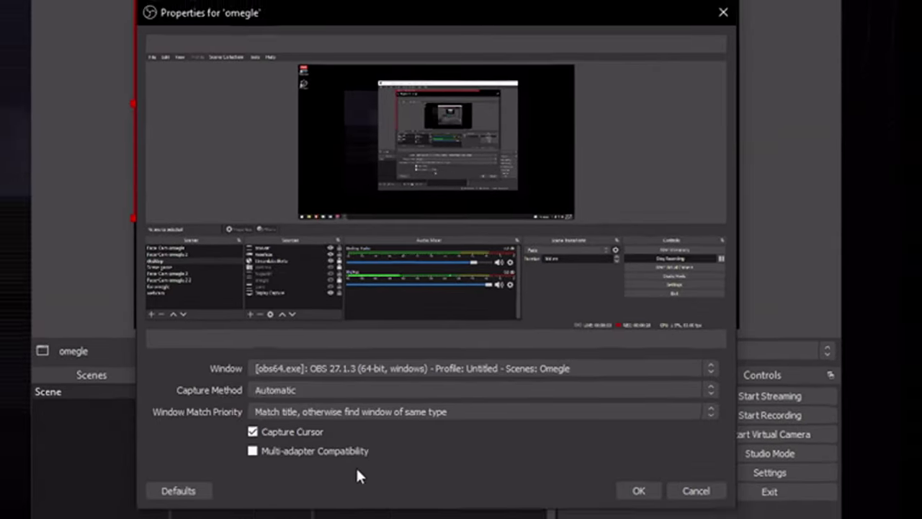
Move the Omegle window aside, open a second Brave window on the right half, and return to OBS.
click(267, 9)
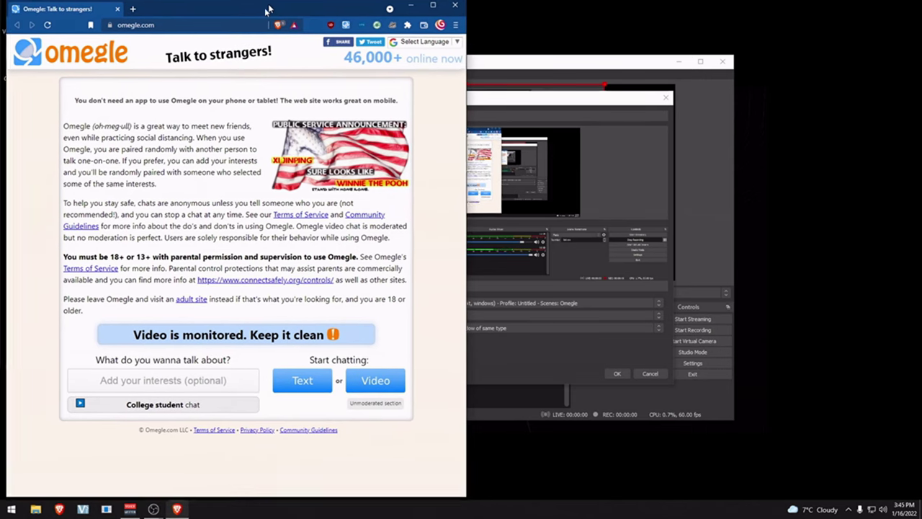
mouse_move(267, 9)
mouse_down()
mouse_move(177, 59)
mouse_move(22, 50)
mouse_move(261, 11)
mouse_up()
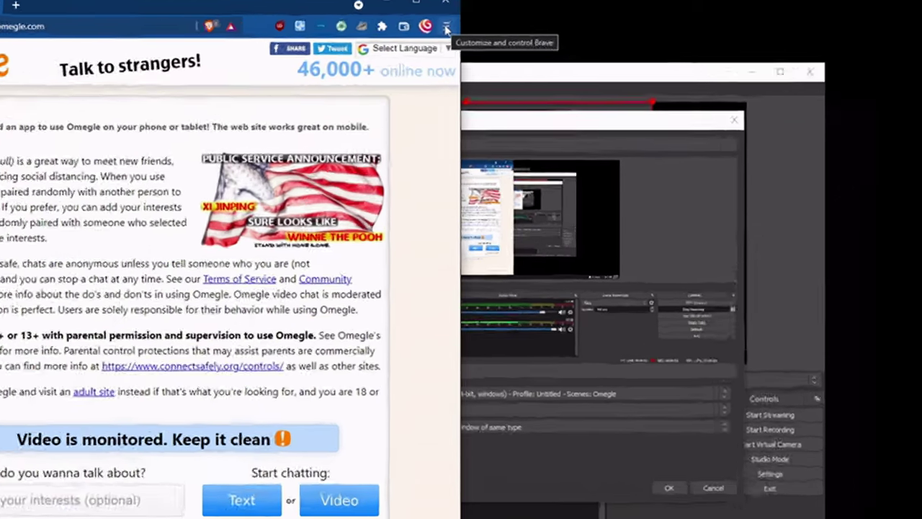
click(450, 27)
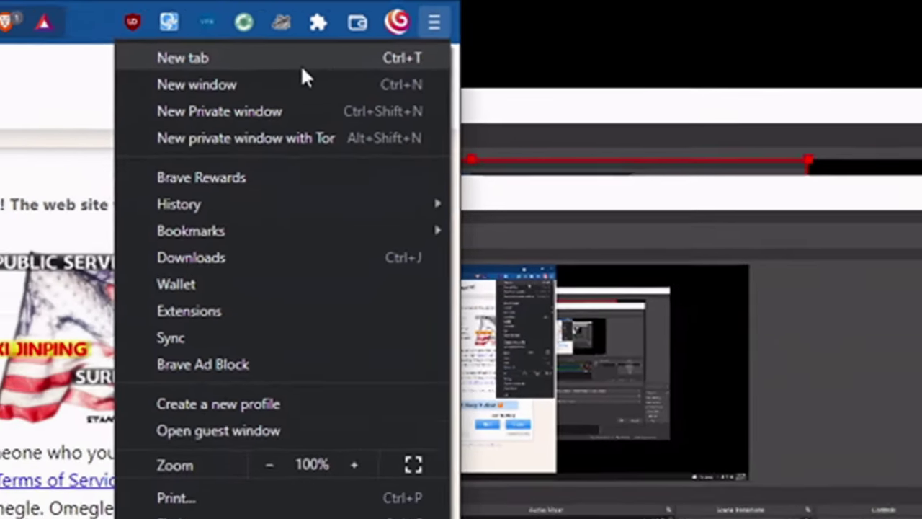
click(202, 99)
drag(205, 8, 920, 177)
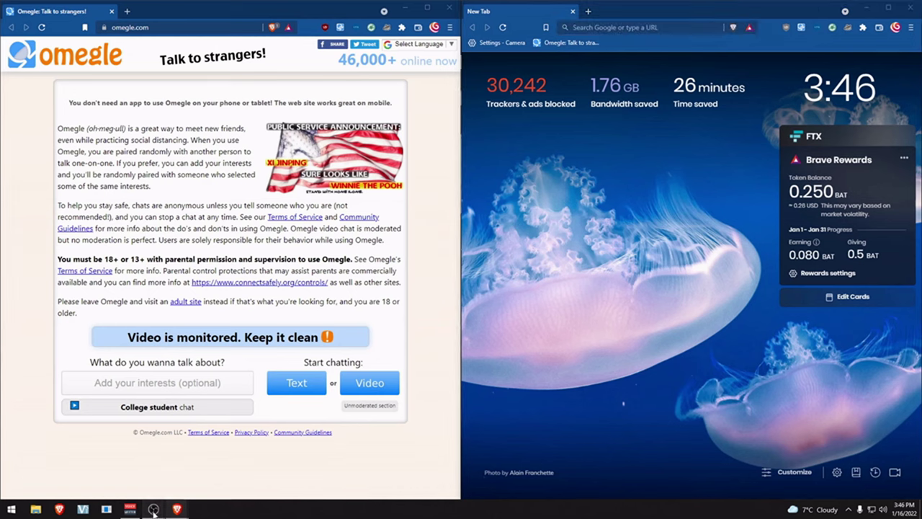
mouse_move(154, 507)
click(262, 439)
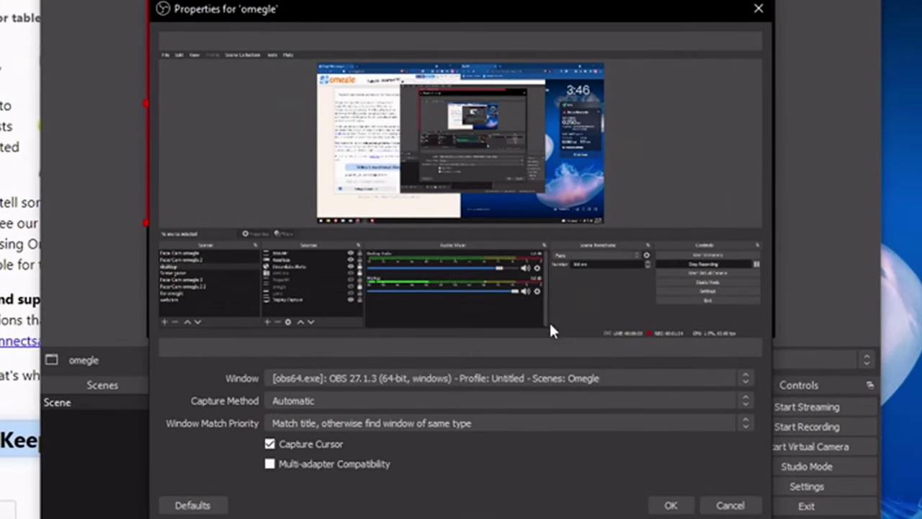
Reopen the omegle source's properties, turn off cursor capture, and confirm.
click(433, 371)
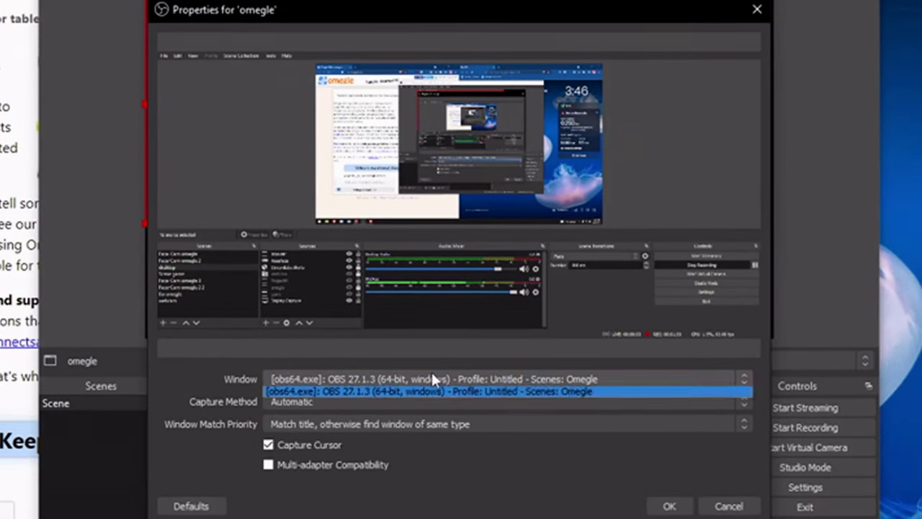
click(437, 376)
click(726, 507)
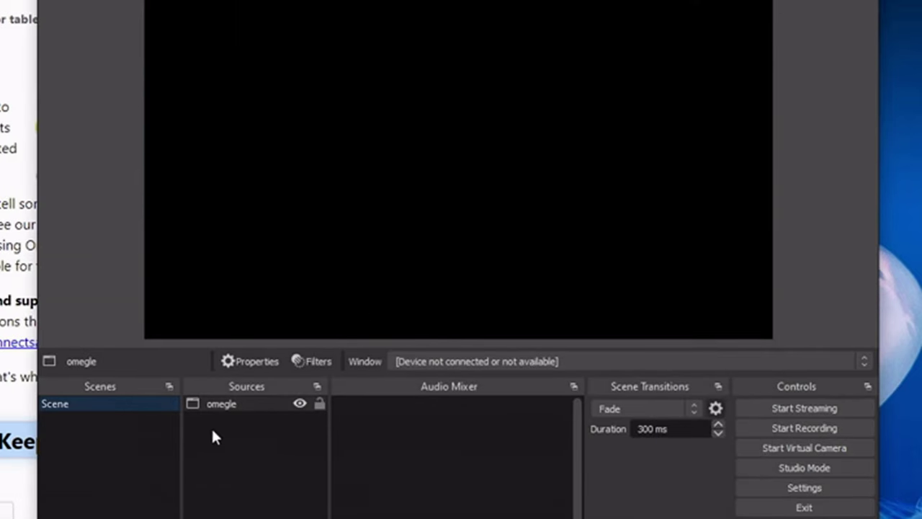
right_click(230, 410)
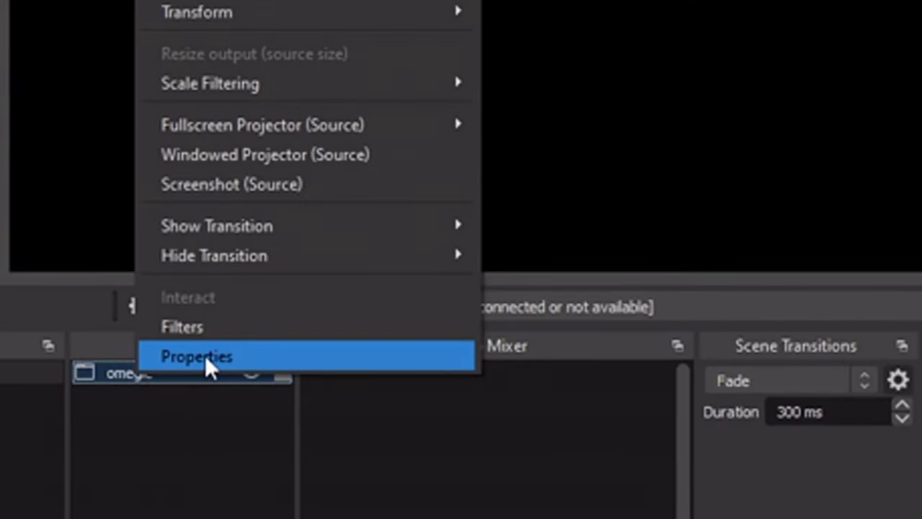
click(273, 402)
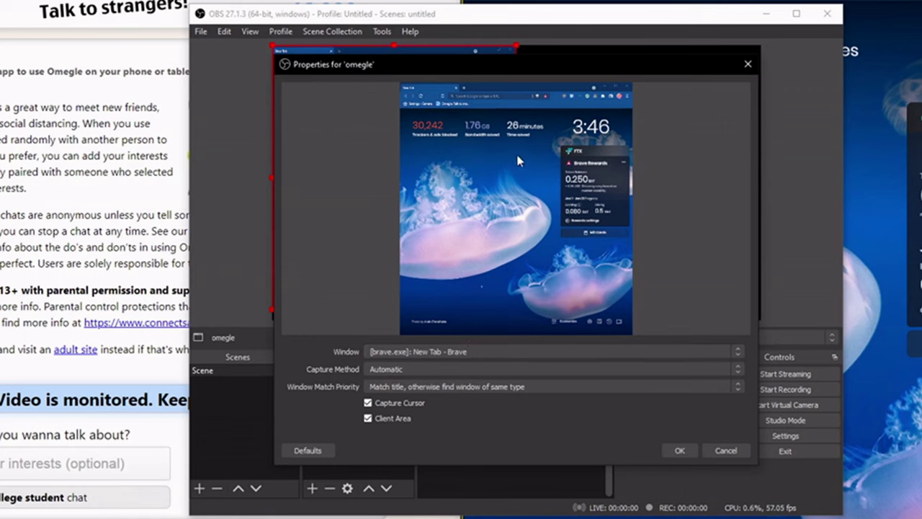
drag(480, 61, 291, 39)
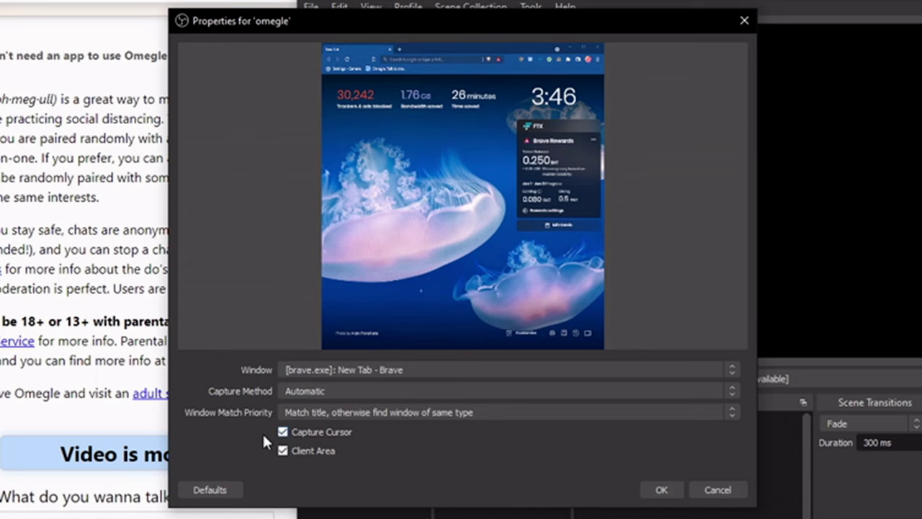
click(284, 433)
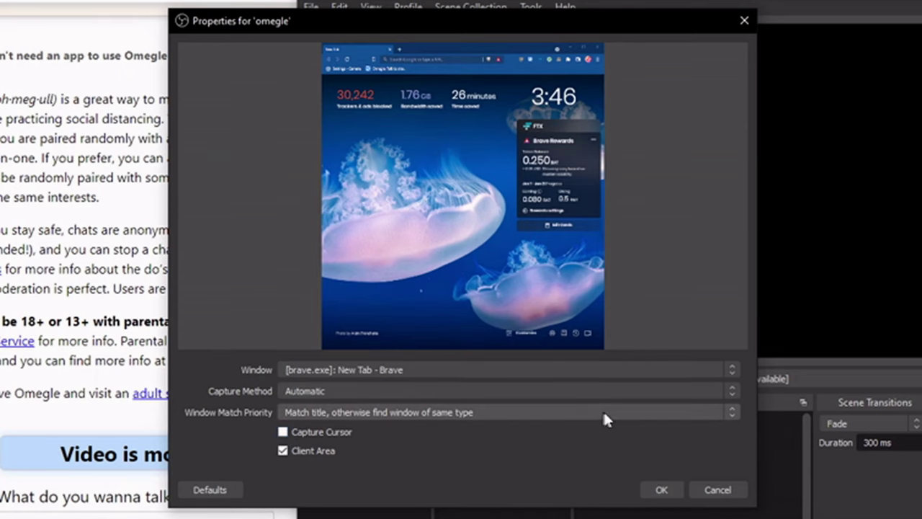
click(660, 490)
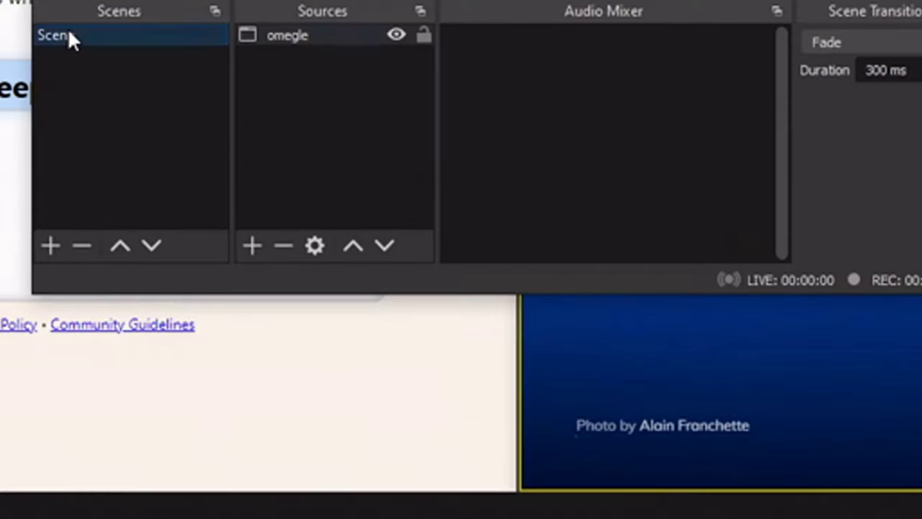
Duplicate Scene as Scene 2 and remove the omegle source from it.
right_click(160, 353)
click(122, 84)
click(298, 36)
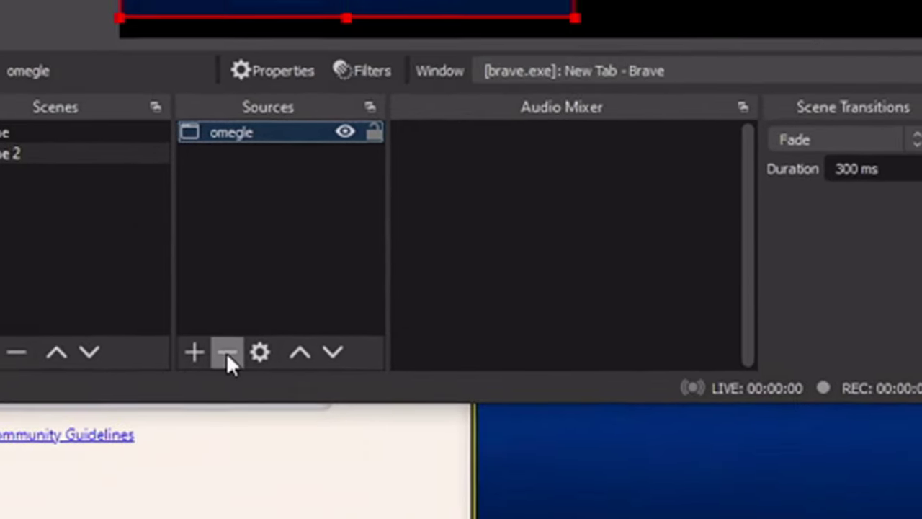
click(282, 245)
click(513, 277)
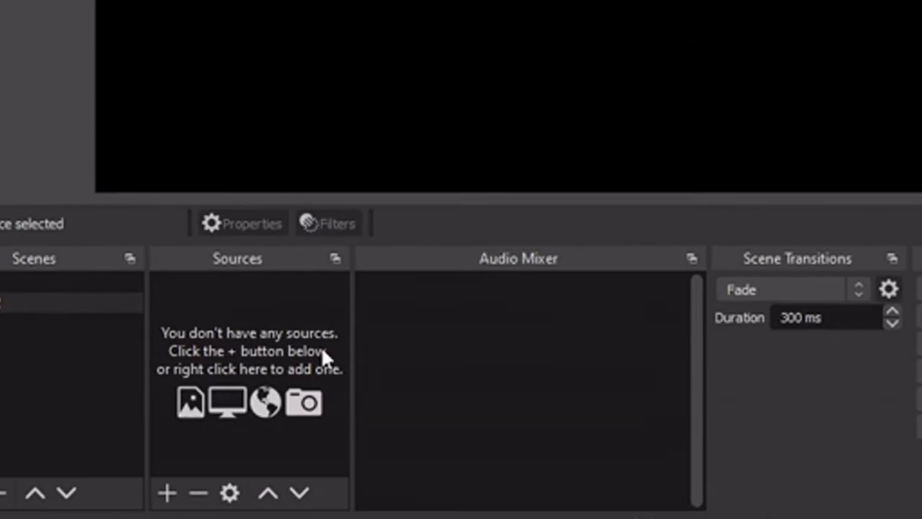
Add a Window Capture 'omegle2' capturing the 'Omegle: Talk to strangers!' Brave window.
click(173, 492)
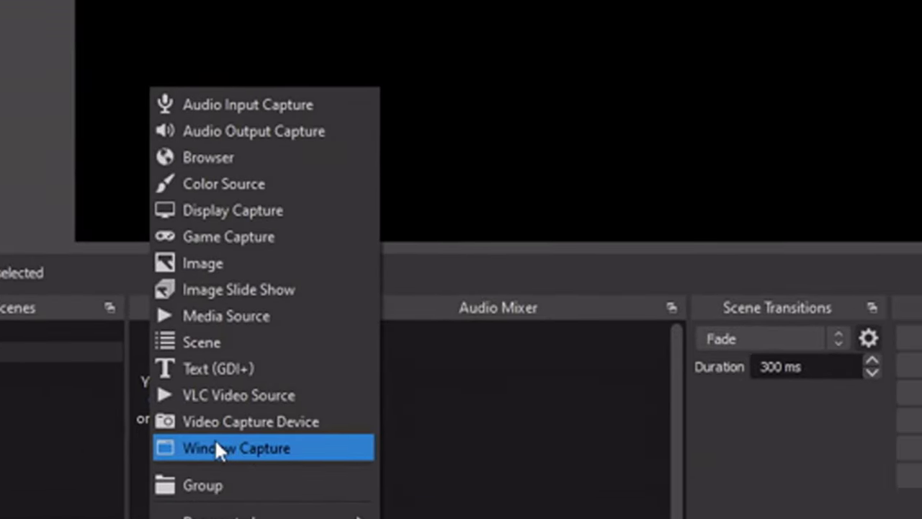
click(253, 399)
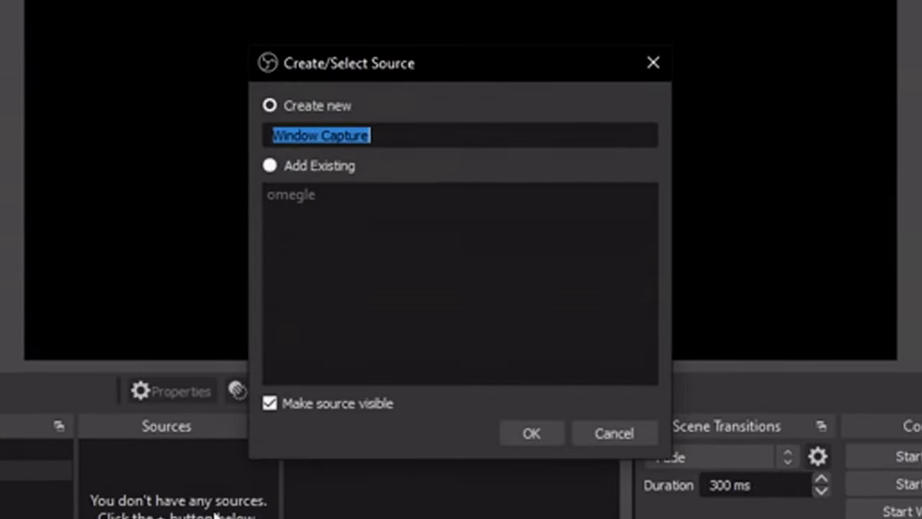
text(omegle2)
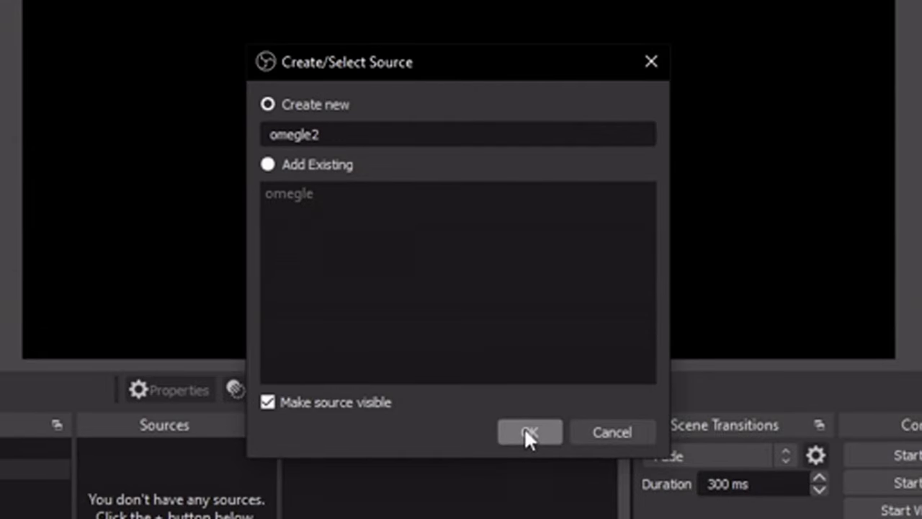
click(529, 432)
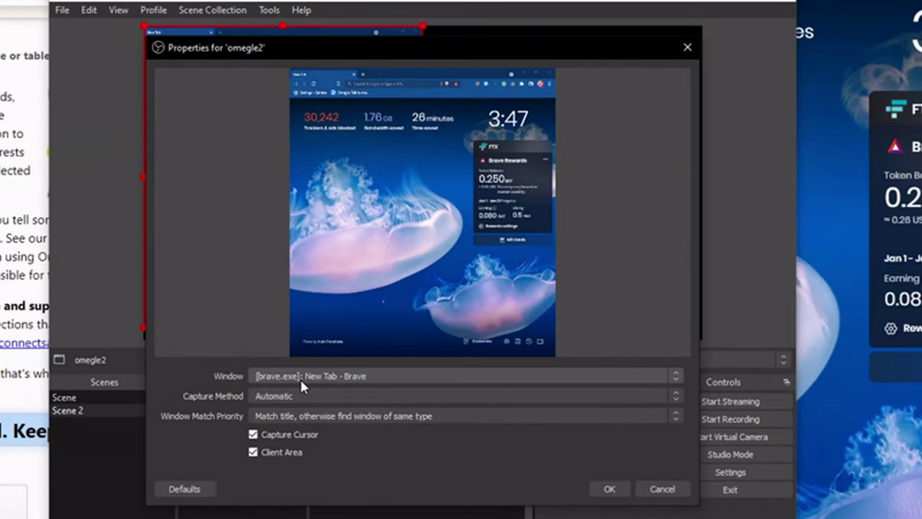
click(397, 382)
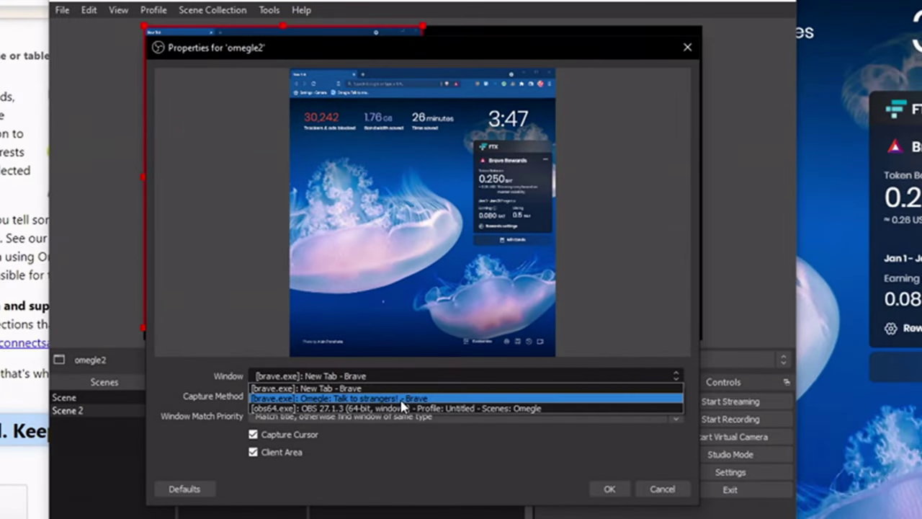
click(397, 398)
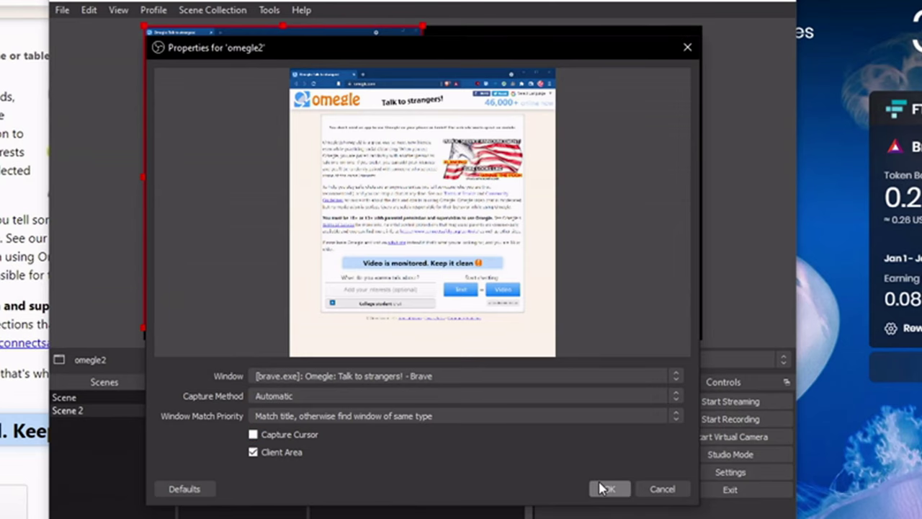
click(605, 488)
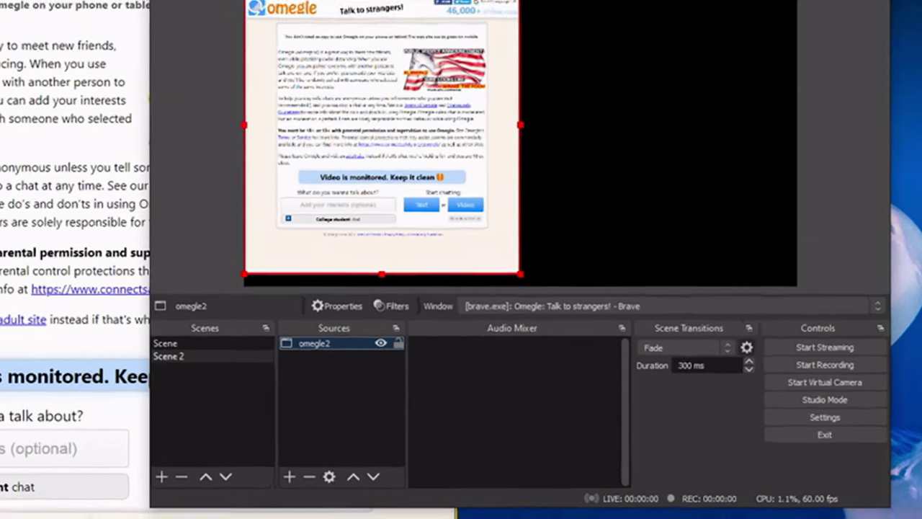
key(alt+Tab)
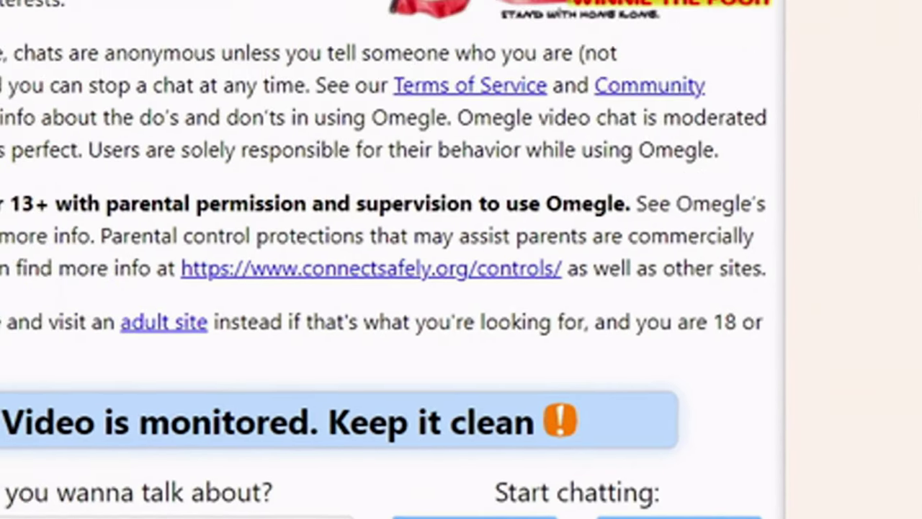
Start an Omegle video chat, accept both terms, allow camera and microphone, then stop the chat.
click(563, 353)
click(109, 124)
click(111, 18)
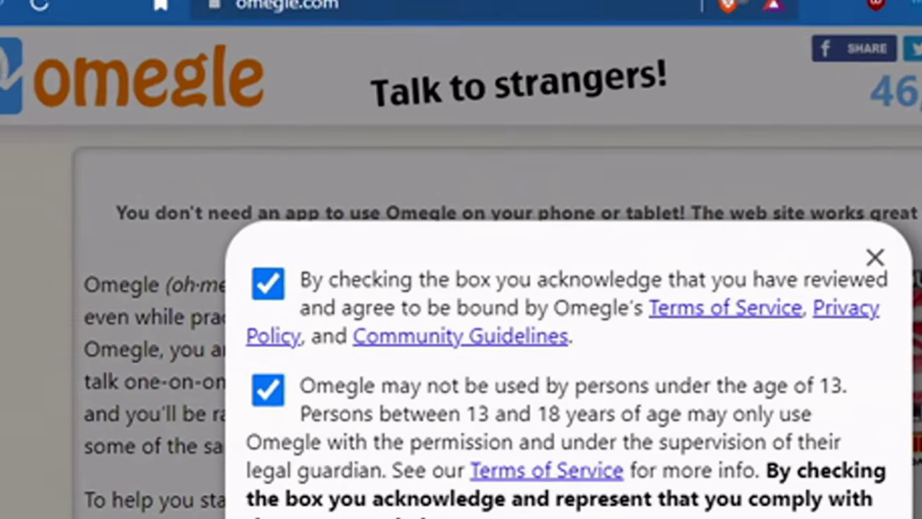
click(634, 392)
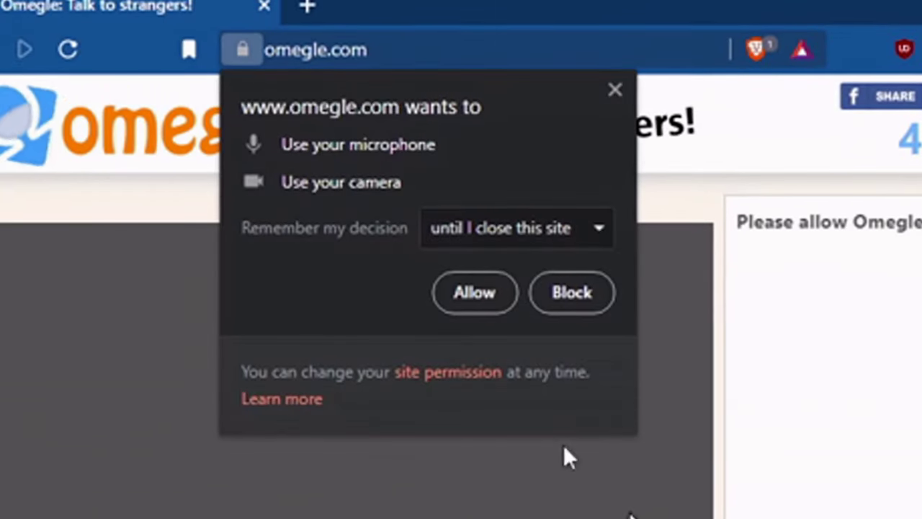
click(465, 301)
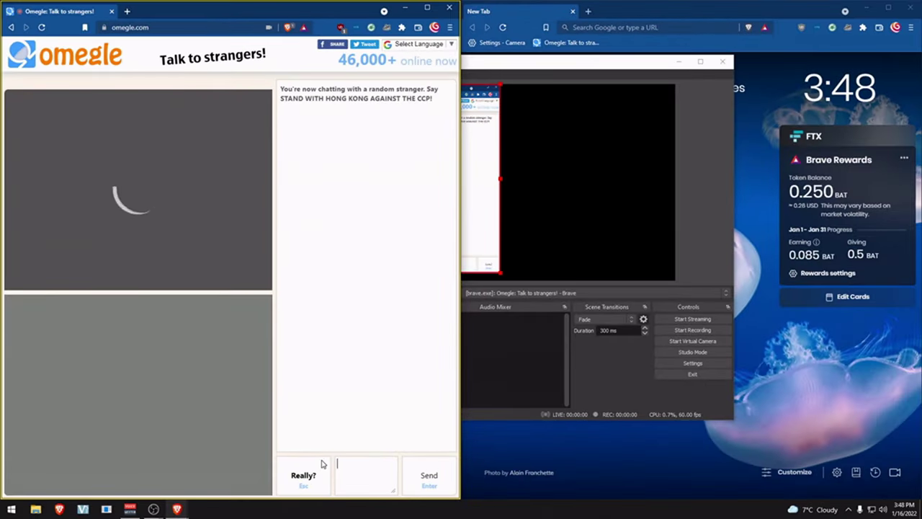
click(323, 464)
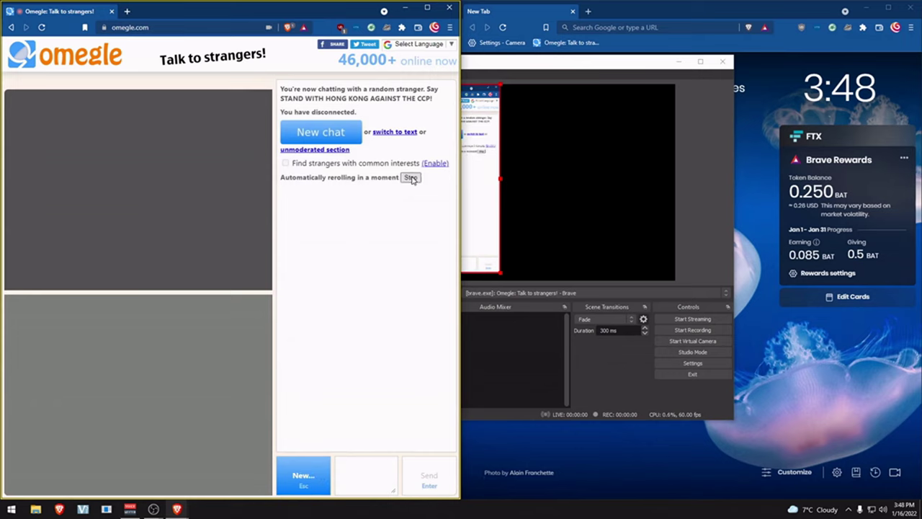
Stop Omegle's auto-reroll and keep VoiceMeeter Output as Brave's microphone in site settings.
click(306, 472)
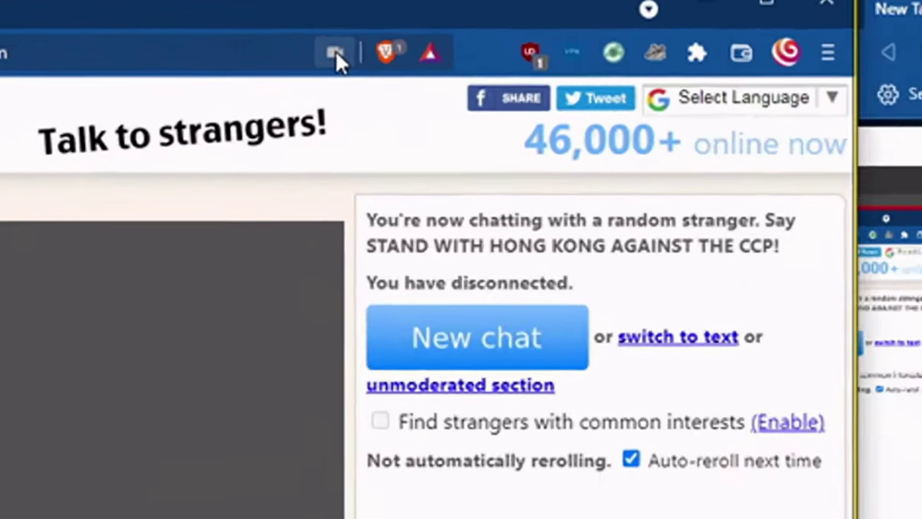
click(269, 30)
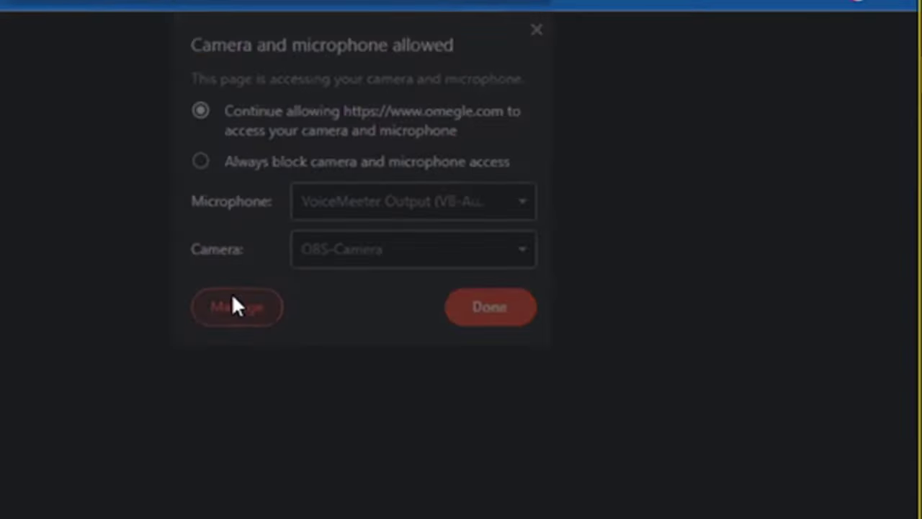
click(93, 432)
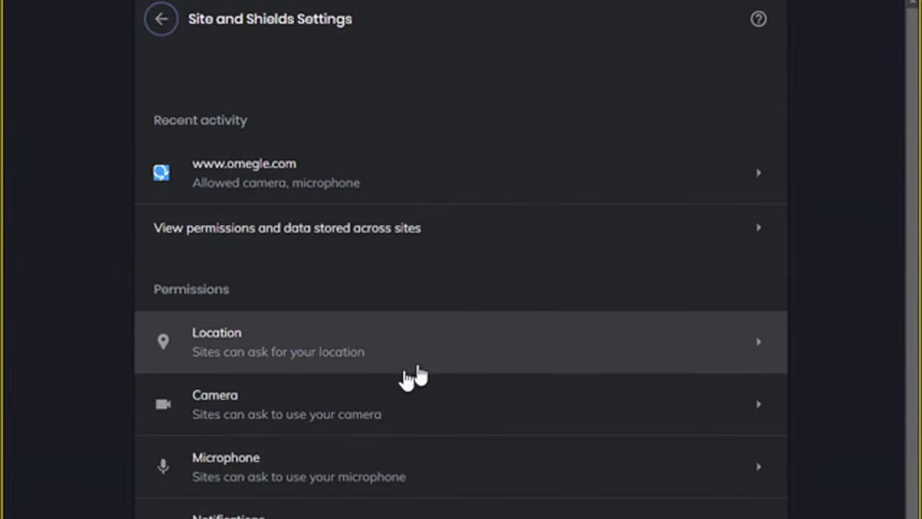
click(301, 477)
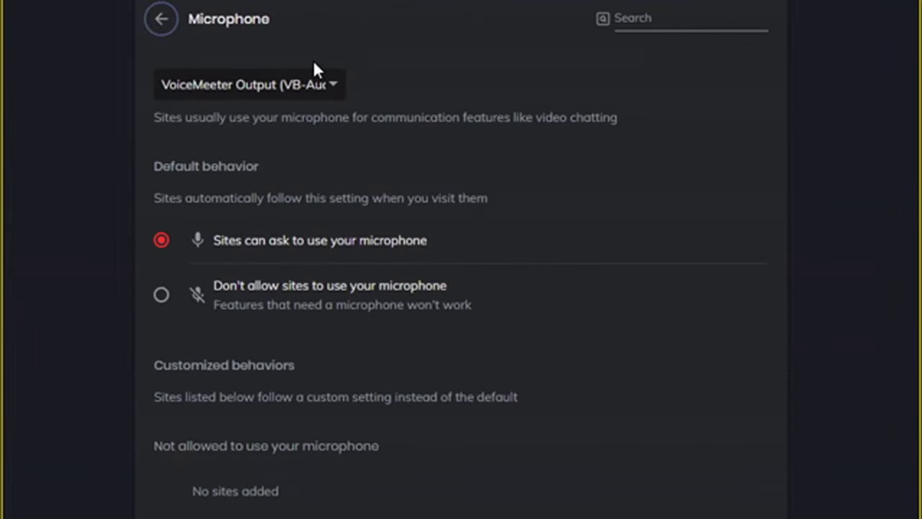
click(294, 83)
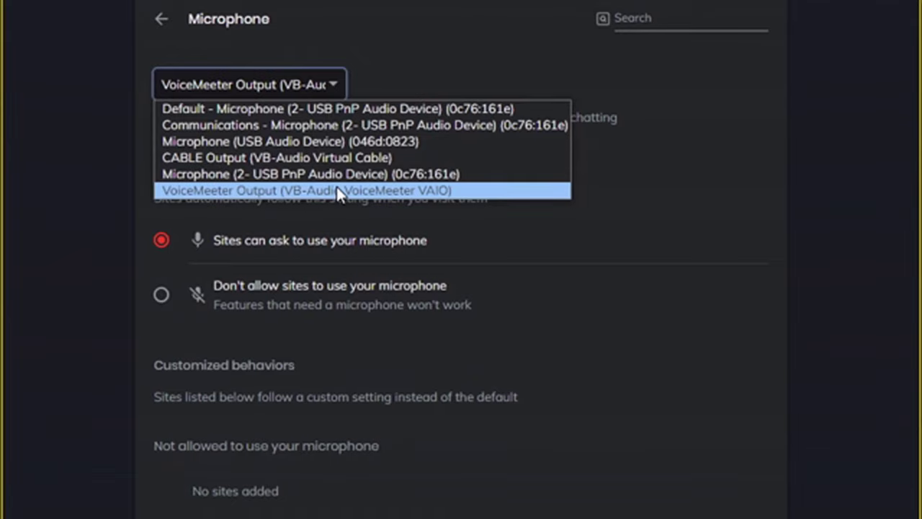
click(446, 190)
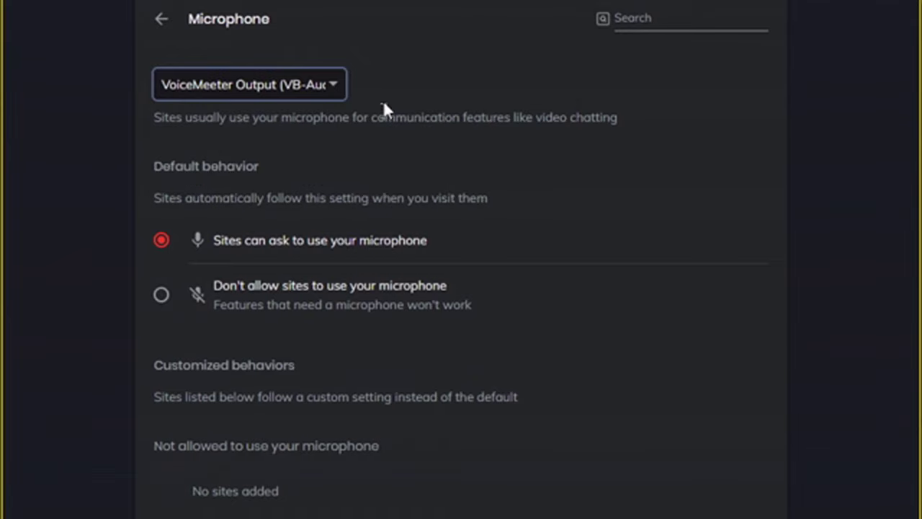
Keep OBS-Camera as Brave's camera device and return to OBS Studio.
click(162, 23)
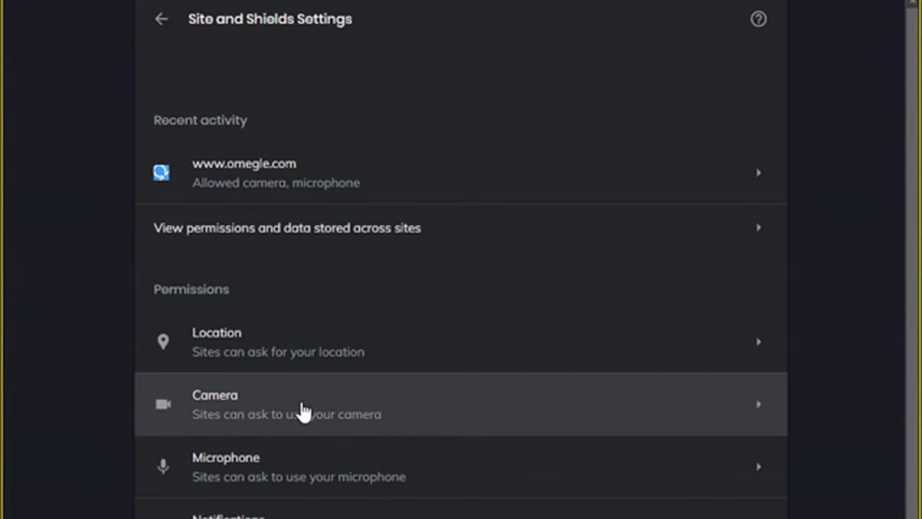
click(303, 411)
click(274, 87)
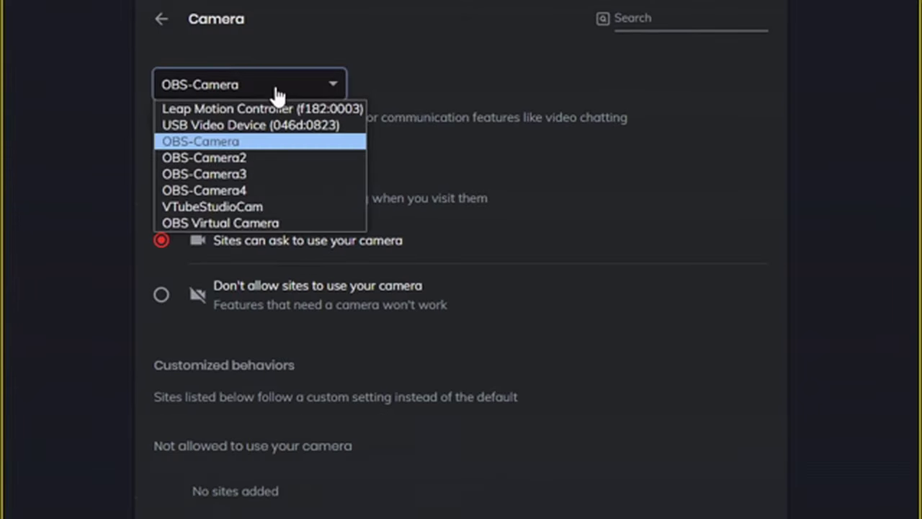
click(220, 143)
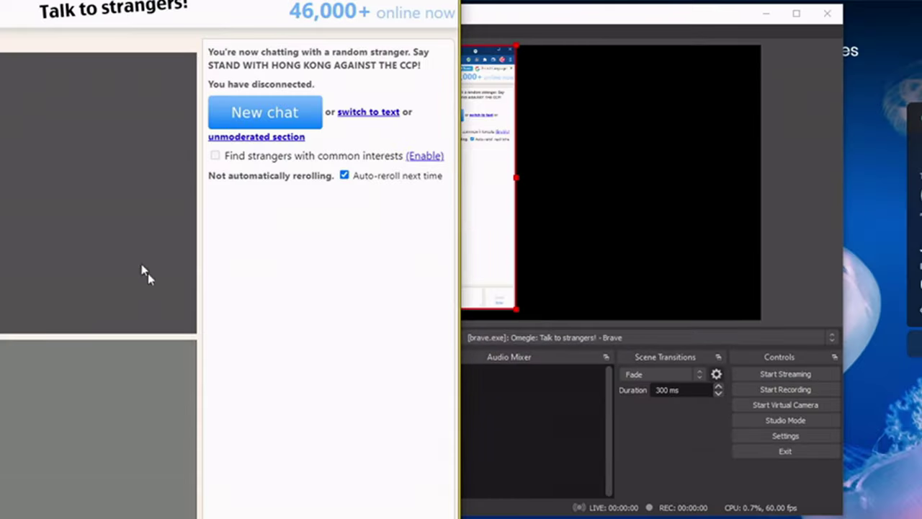
click(464, 385)
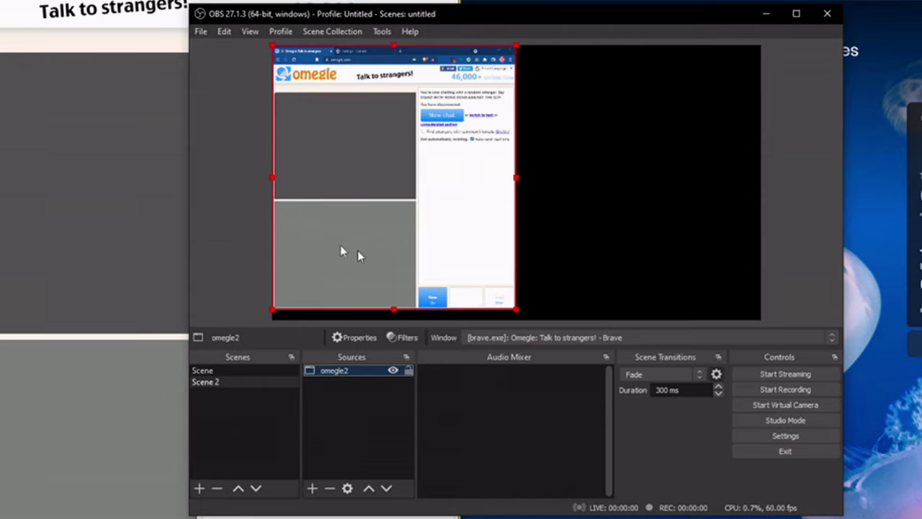
Add and start a VirtualCam filter on Scene targeting OBS-Camera, then shift the Brave capture toward centre.
right_click(213, 371)
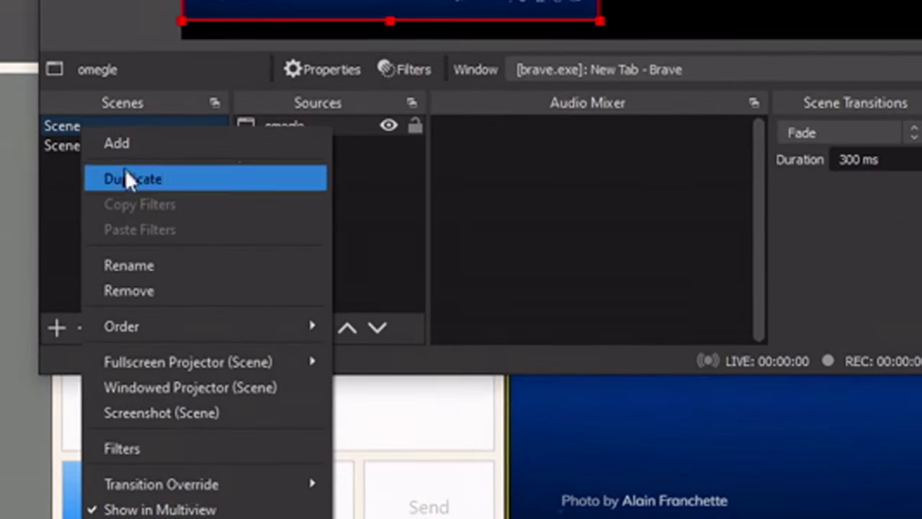
click(150, 446)
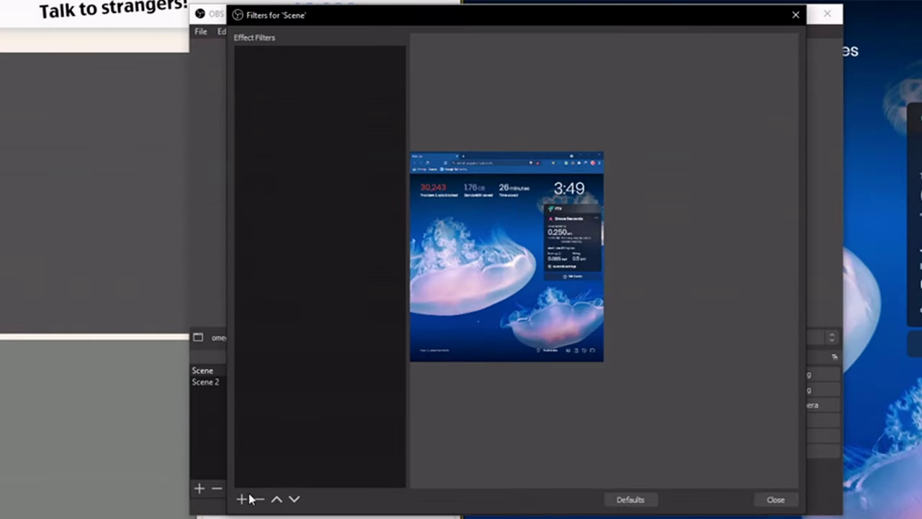
click(242, 499)
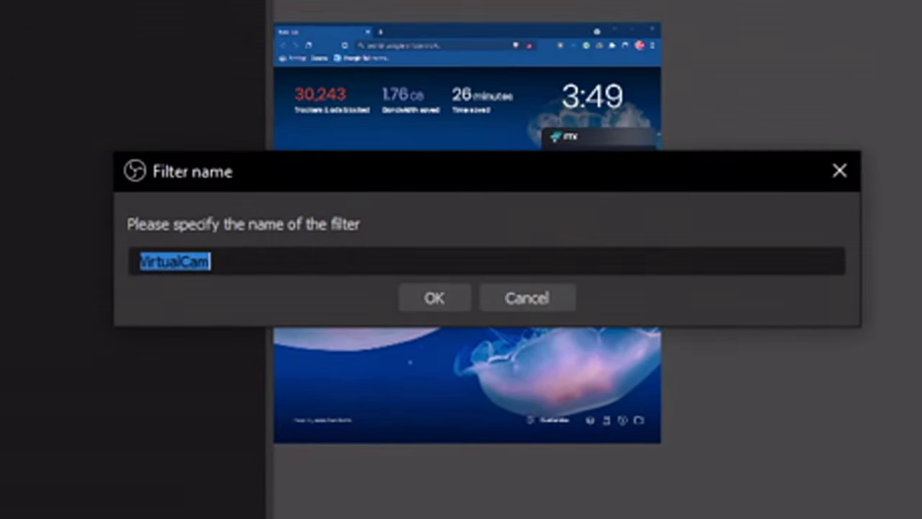
click(457, 295)
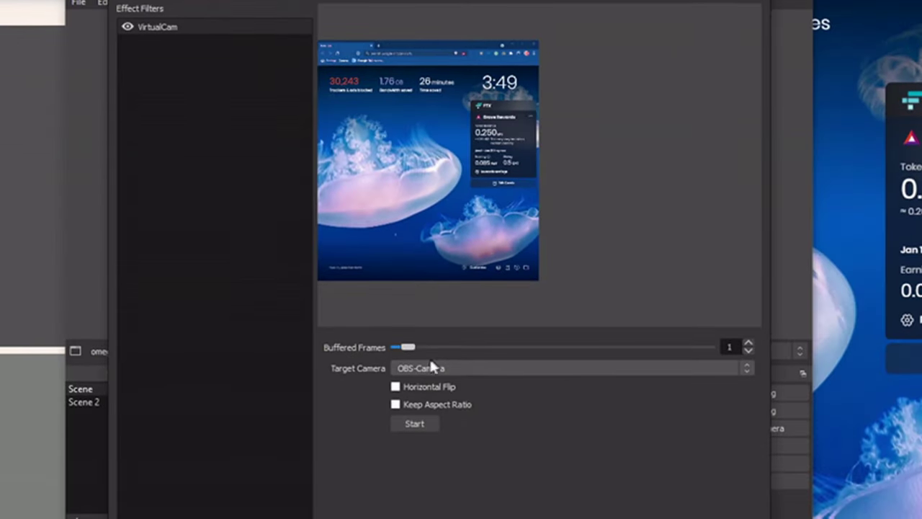
click(431, 368)
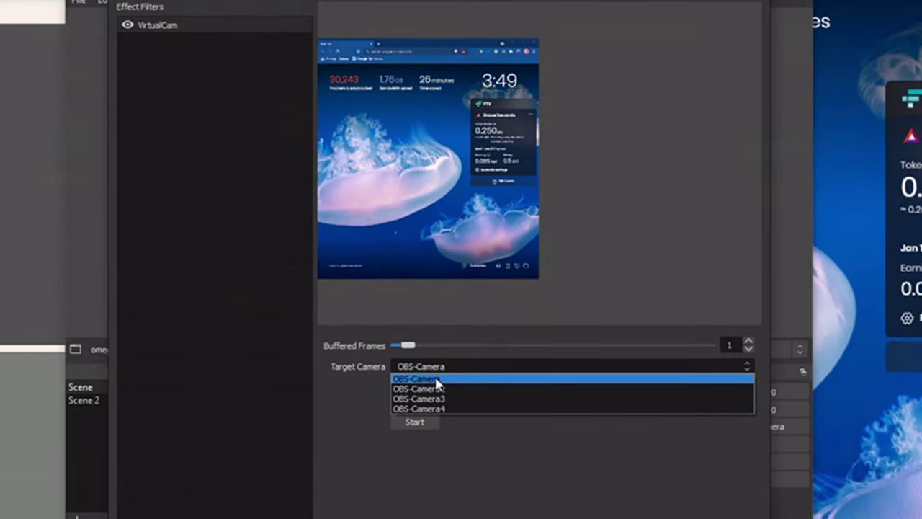
click(423, 371)
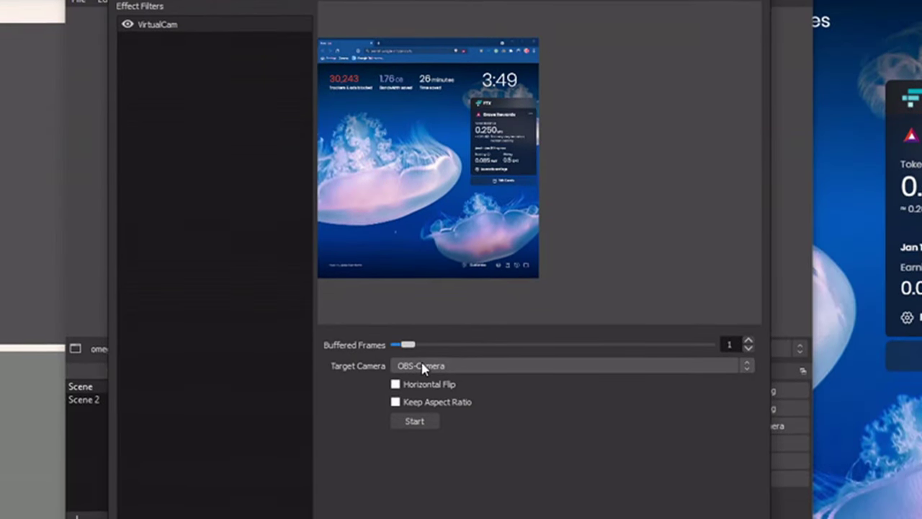
click(415, 420)
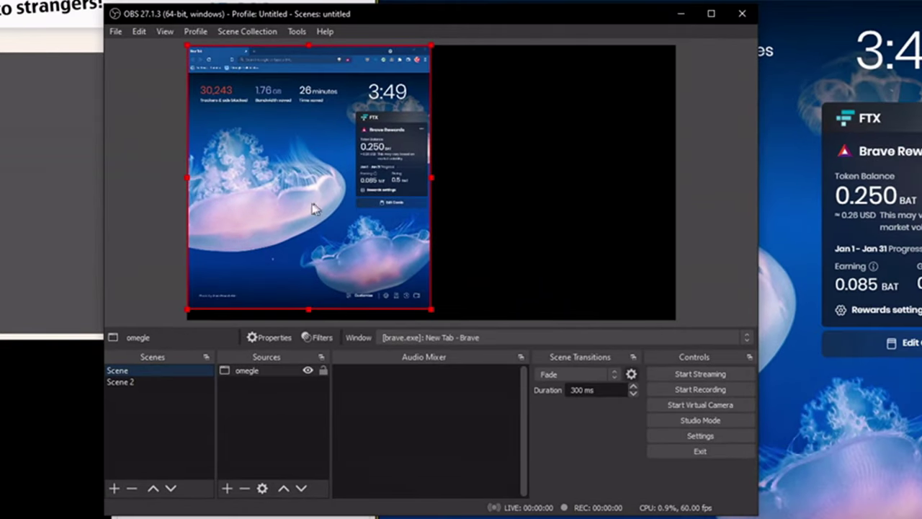
drag(315, 209, 418, 177)
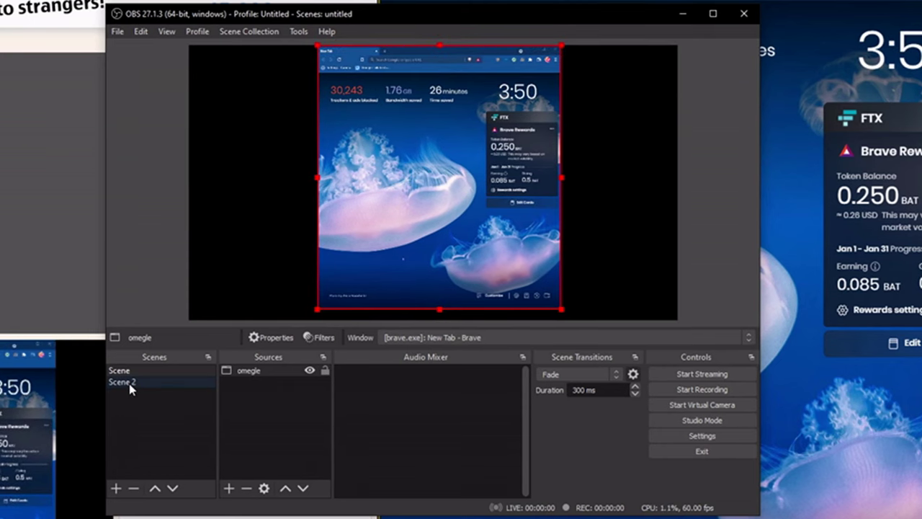
Add a VirtualCam filter to Scene 2 with target camera OBS-Camera2, then close the filters window.
click(146, 383)
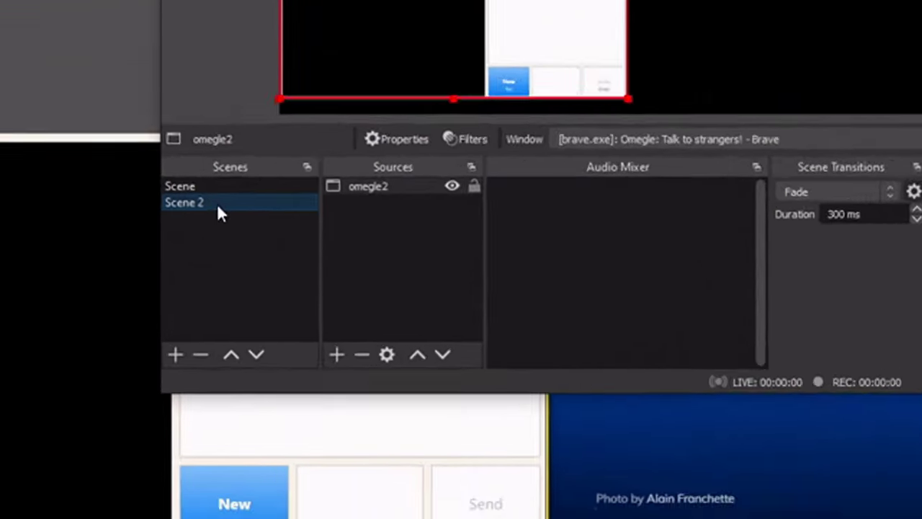
right_click(147, 383)
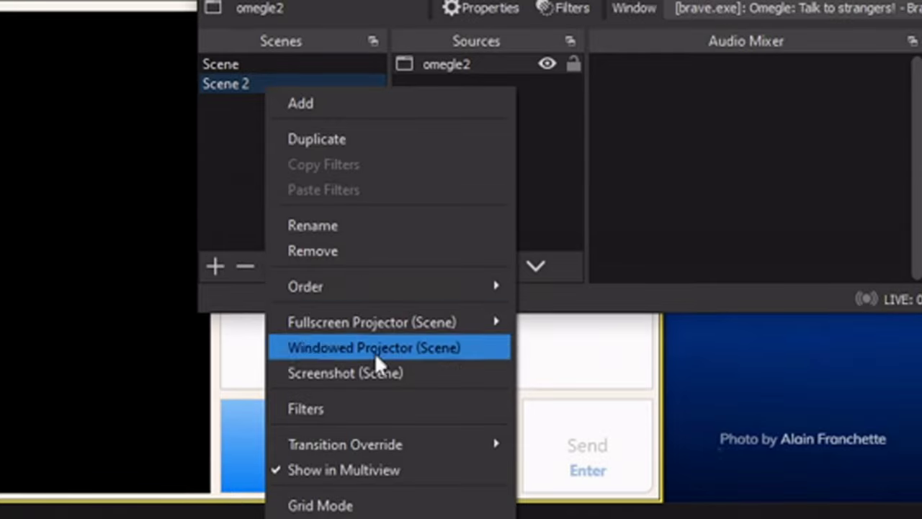
click(381, 408)
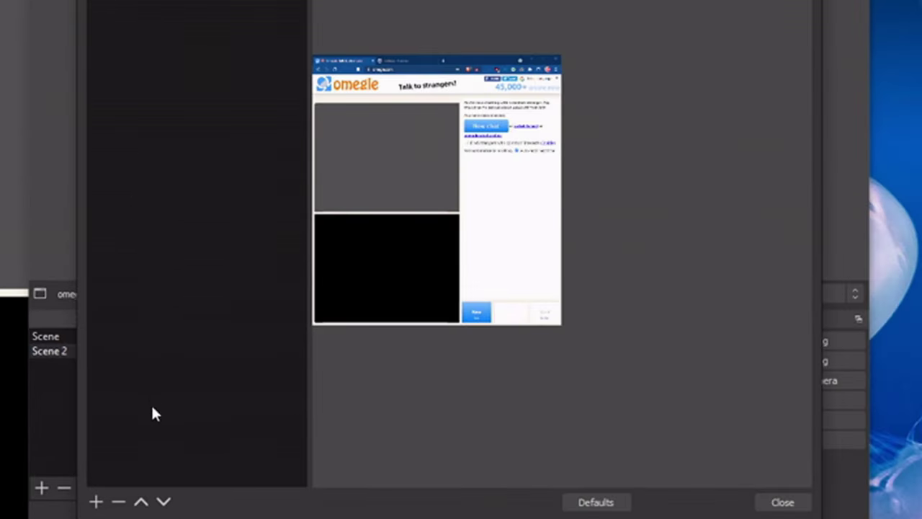
click(94, 502)
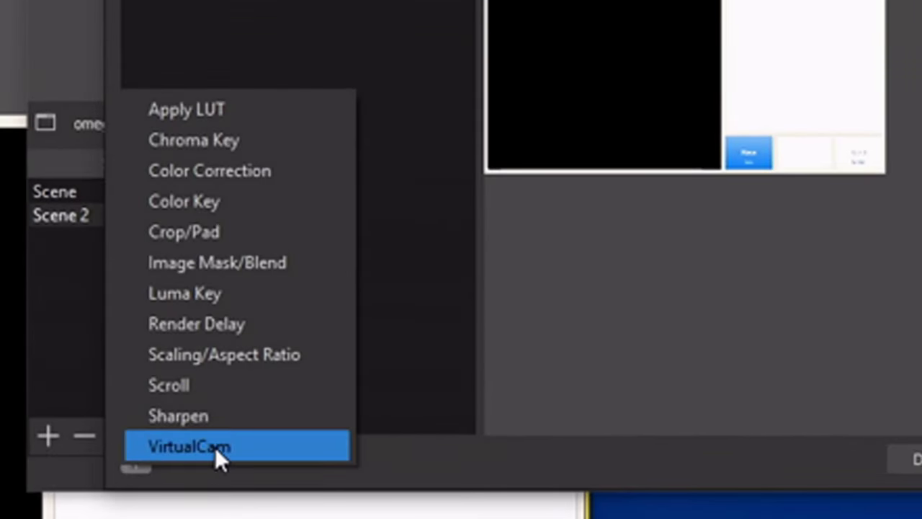
click(215, 447)
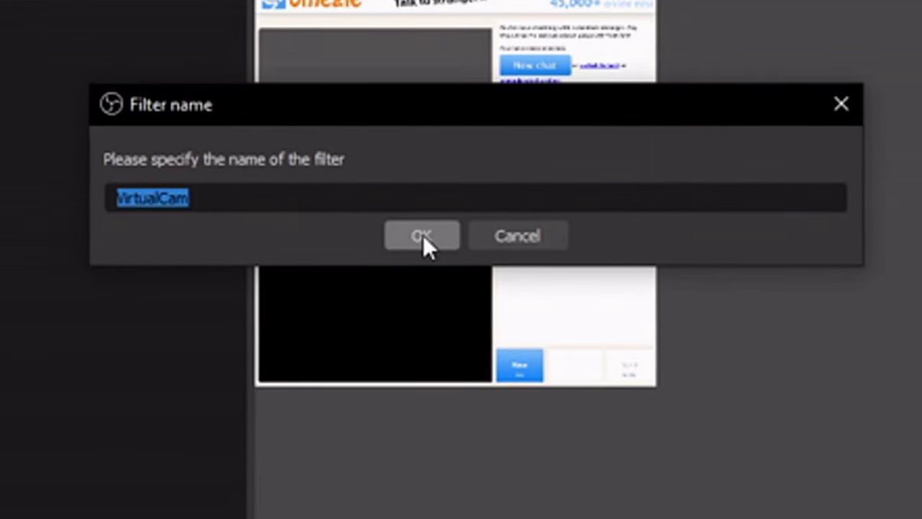
click(423, 235)
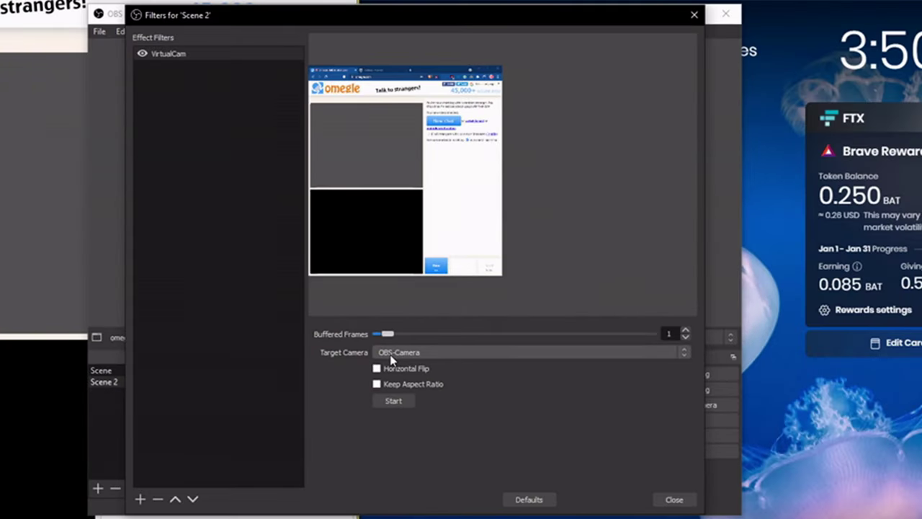
click(416, 352)
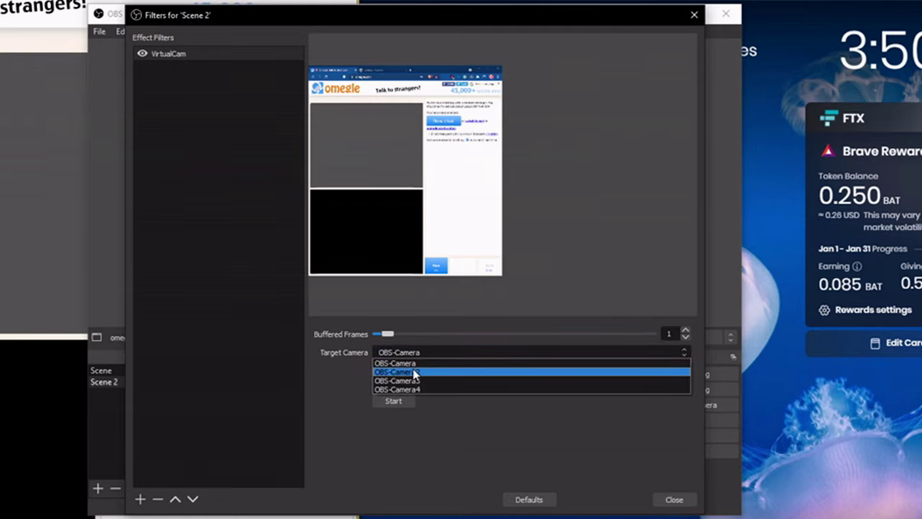
click(415, 372)
click(420, 352)
click(438, 372)
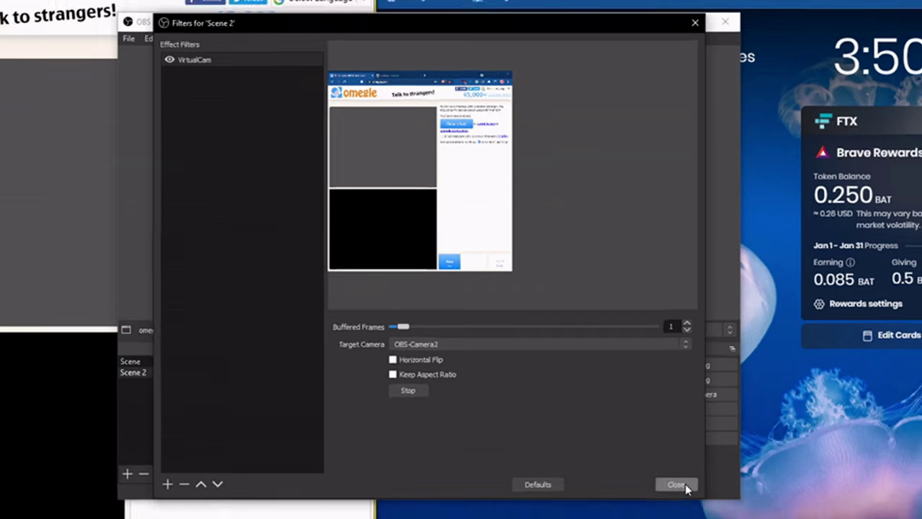
click(674, 500)
Load omegle.com in the second Brave window.
click(669, 10)
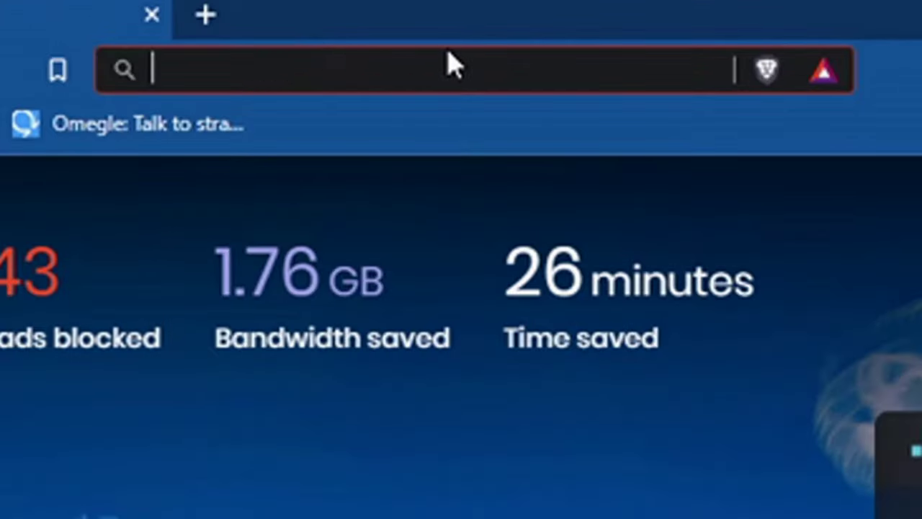
text(om)
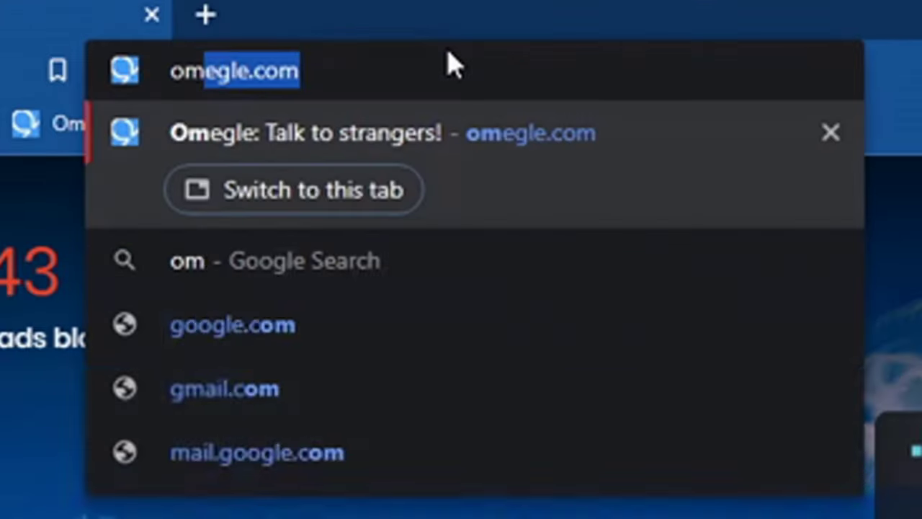
key(Return)
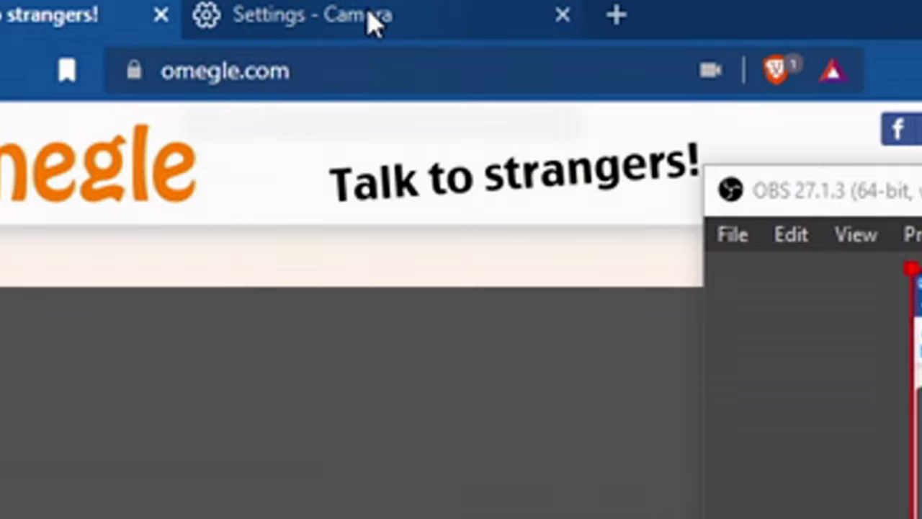
Set the camera that Brave sites use to OBS-Camera2.
click(519, 27)
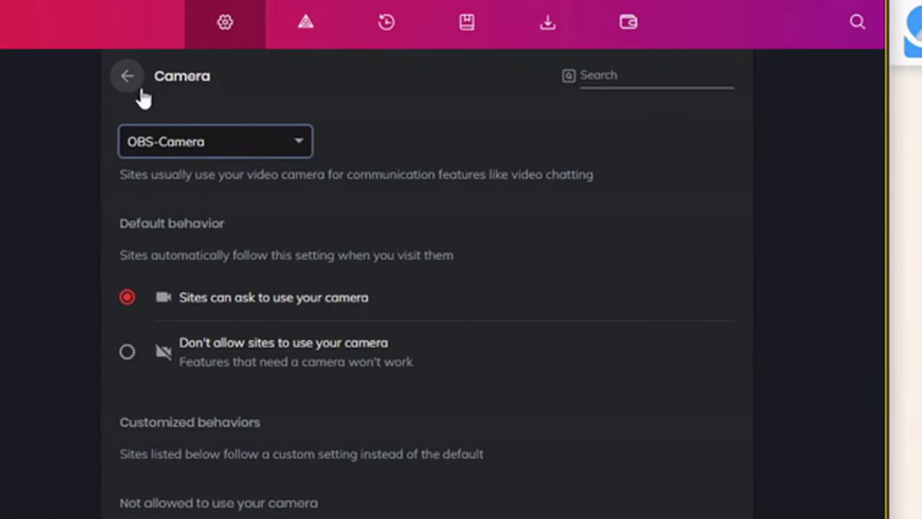
click(137, 85)
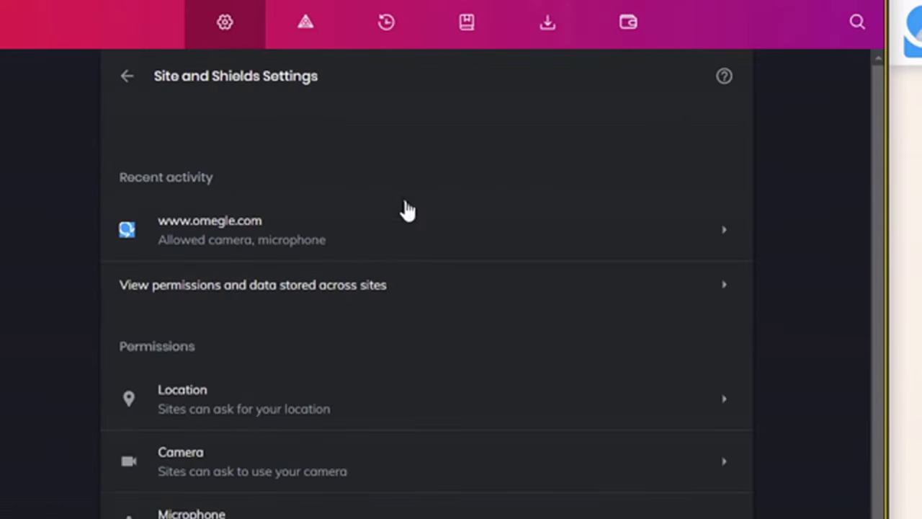
click(216, 467)
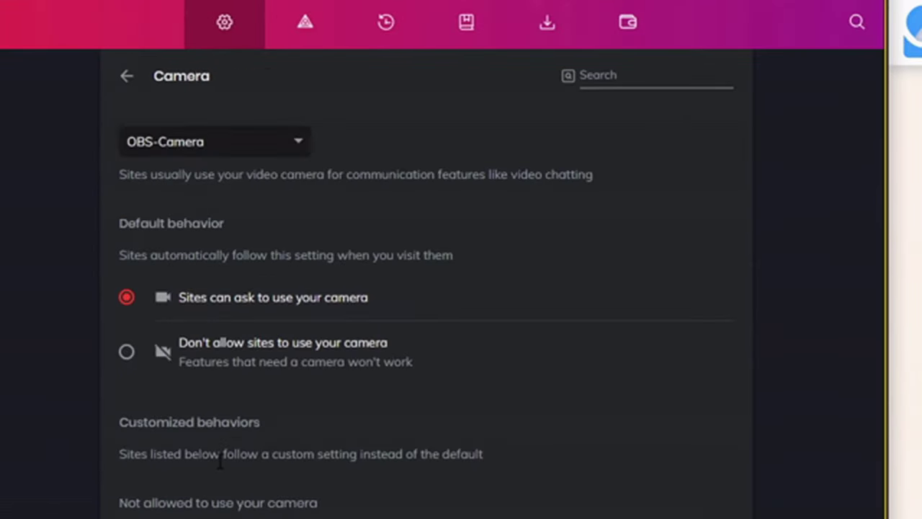
click(198, 144)
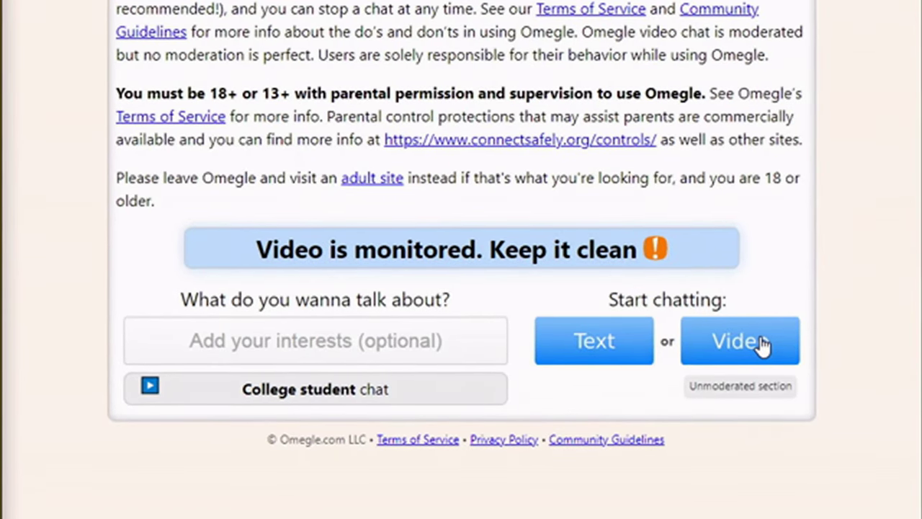
Start an Omegle video chat after accepting both terms, end it with Esc, and return to OBS.
click(761, 344)
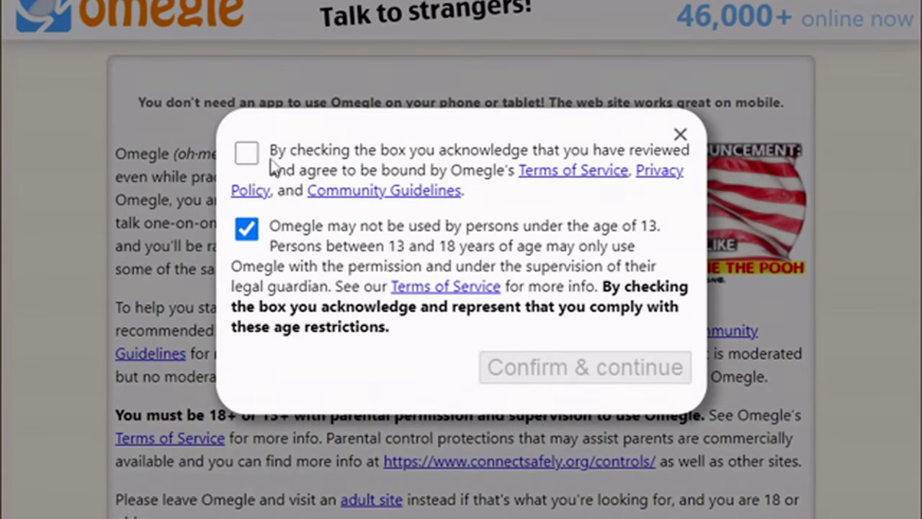
click(247, 153)
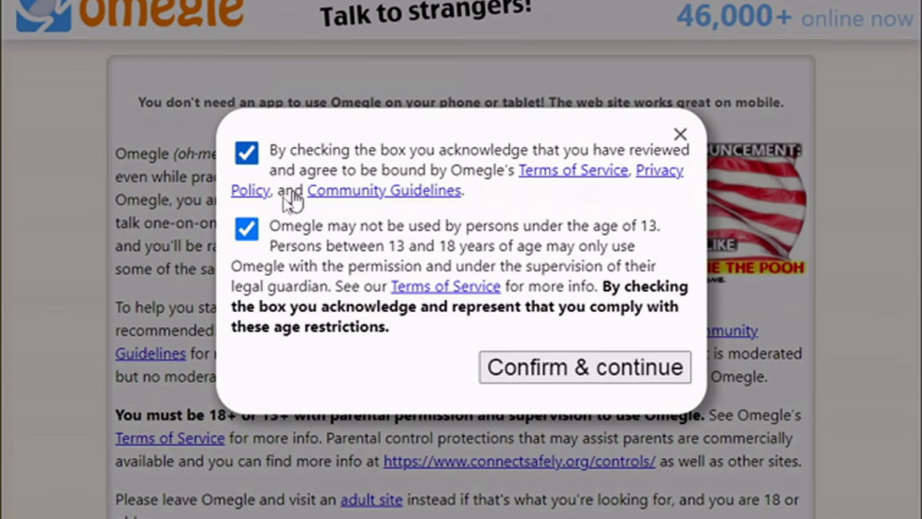
click(585, 372)
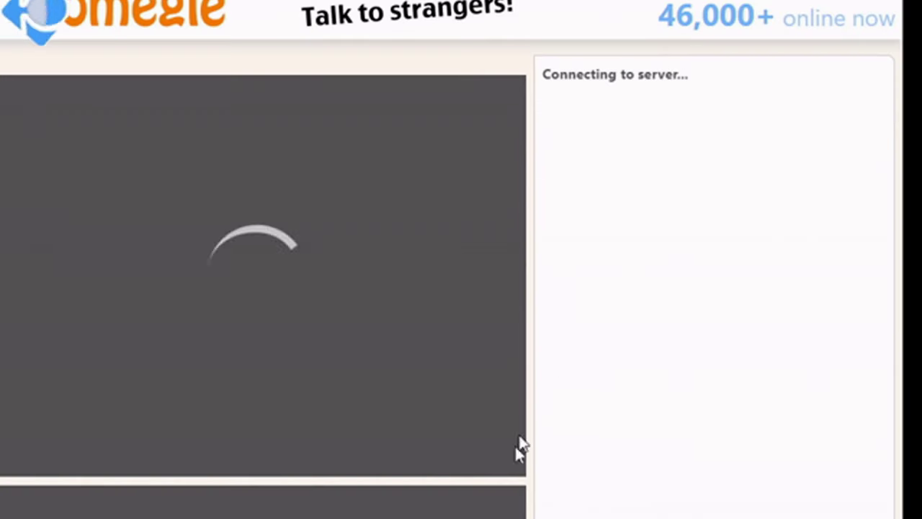
key(Escape)
key(Escape)
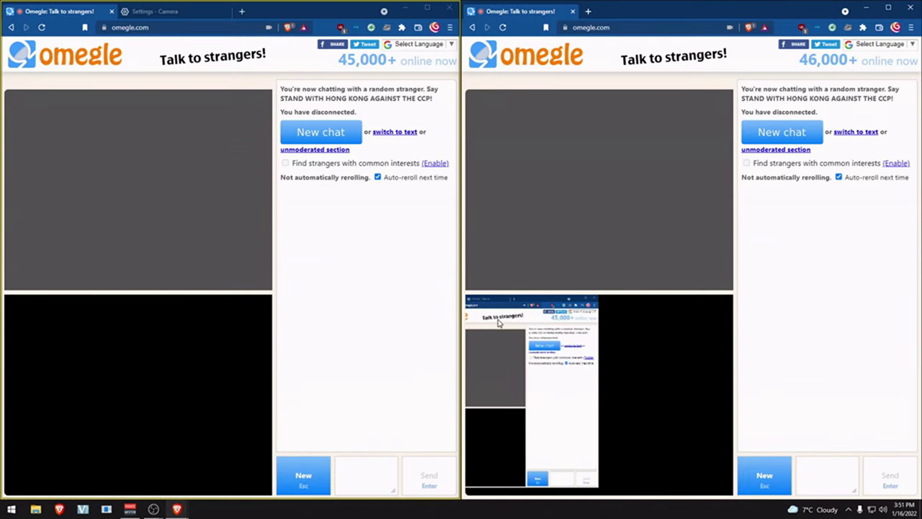
key(alt+Tab)
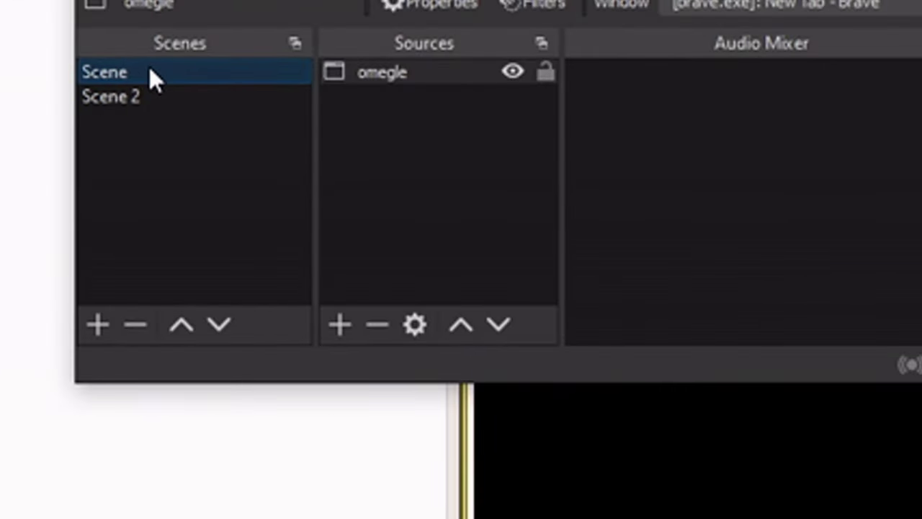
Open windowed projectors for Scene and Scene 2.
right_click(151, 72)
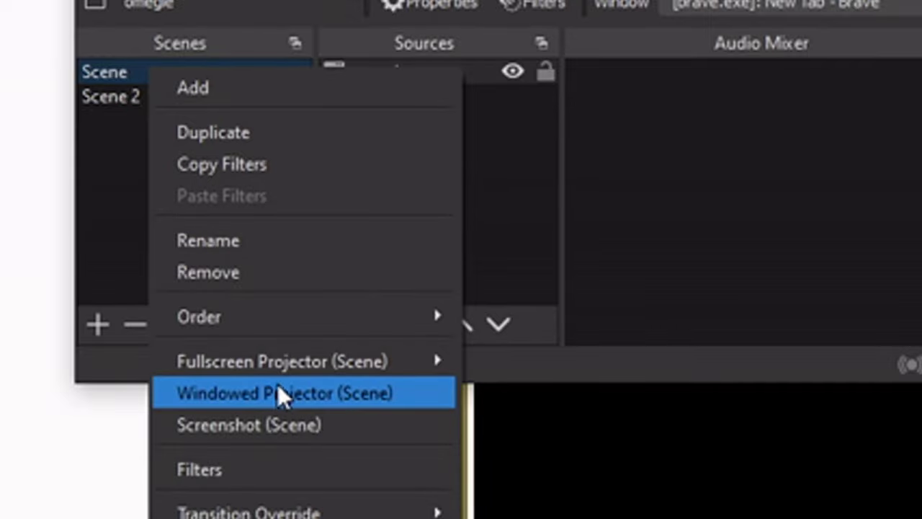
click(281, 393)
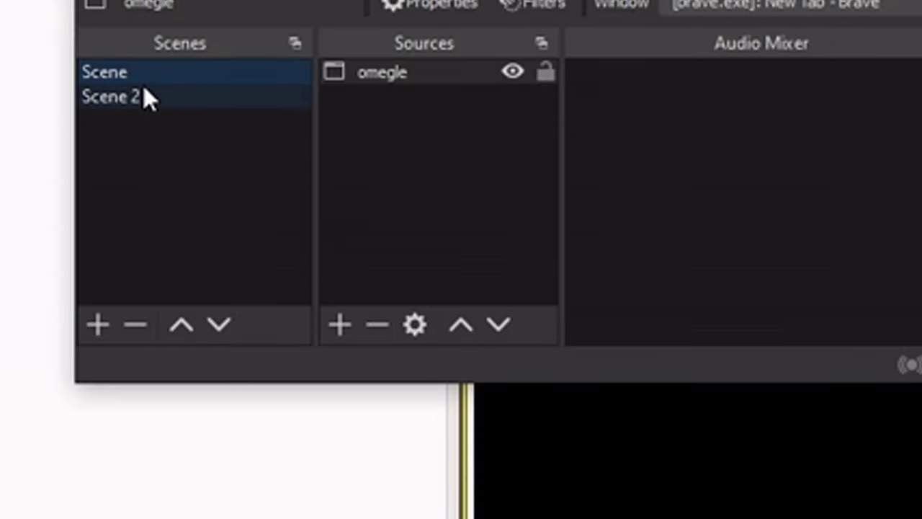
click(144, 90)
right_click(146, 92)
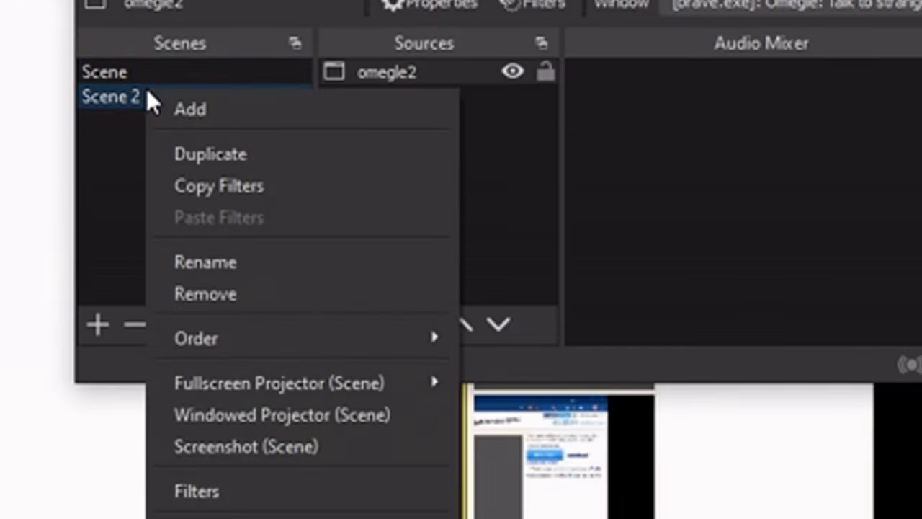
click(281, 416)
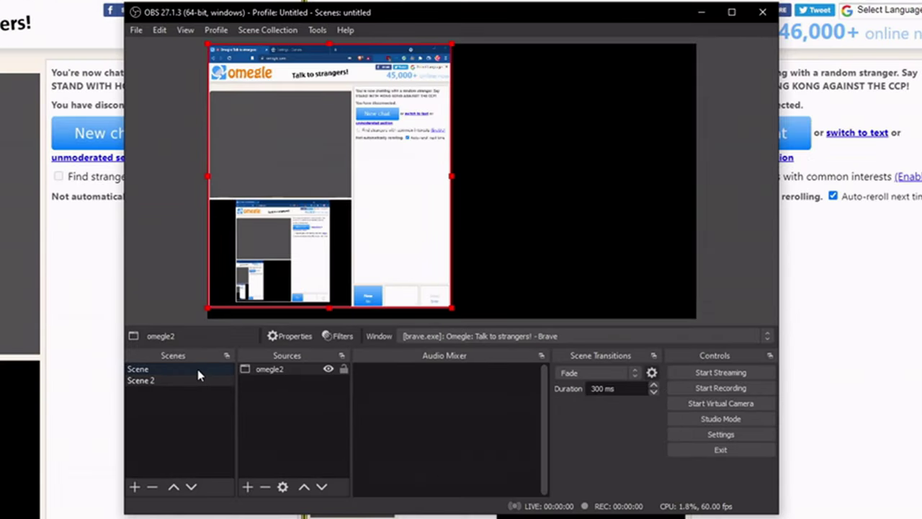
Select Scene again, minimise the Scene 2 projector and reposition the OBS main window.
click(196, 366)
click(186, 382)
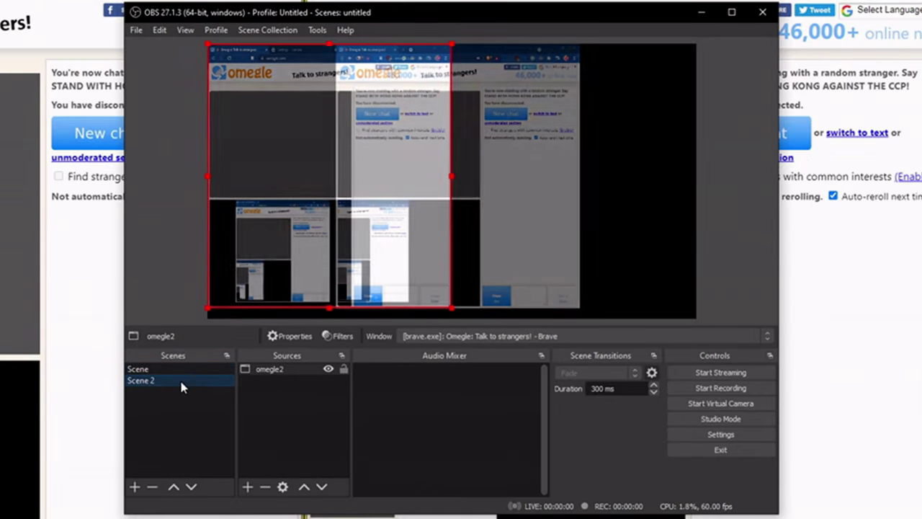
click(183, 370)
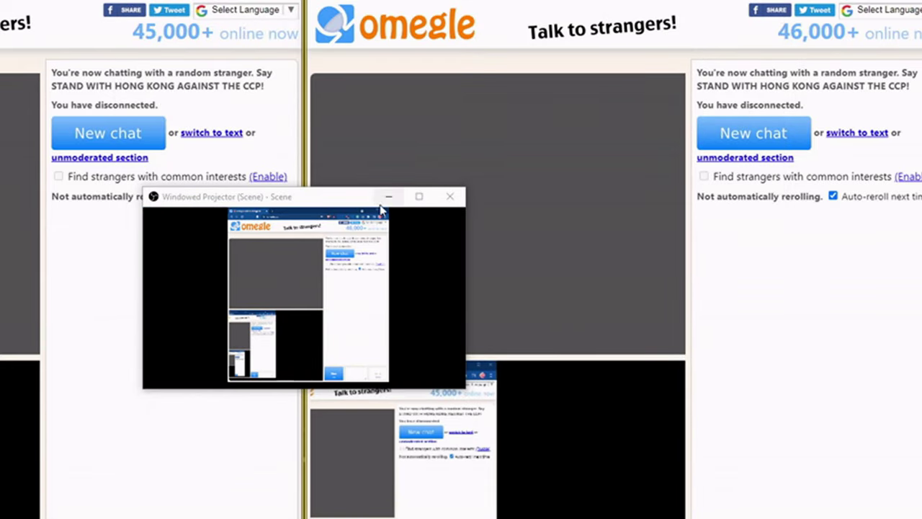
click(387, 199)
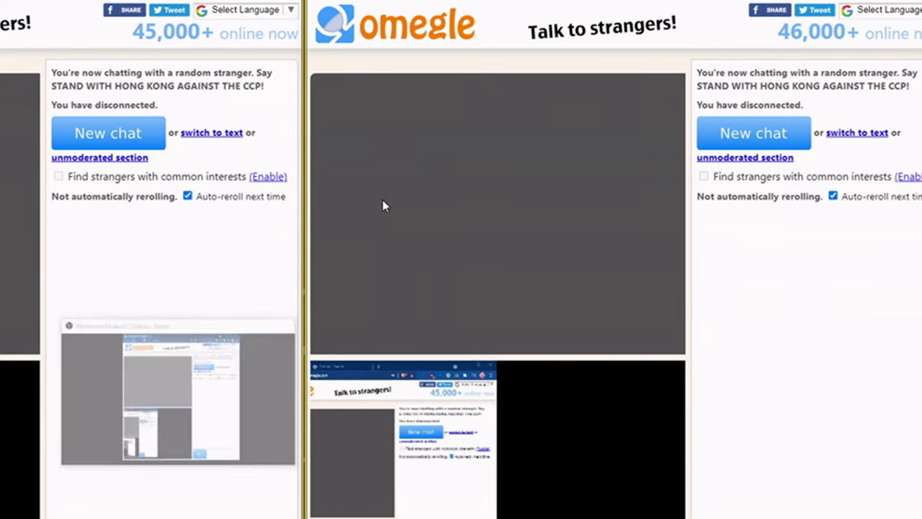
key(alt+Tab)
drag(329, 32, 382, 48)
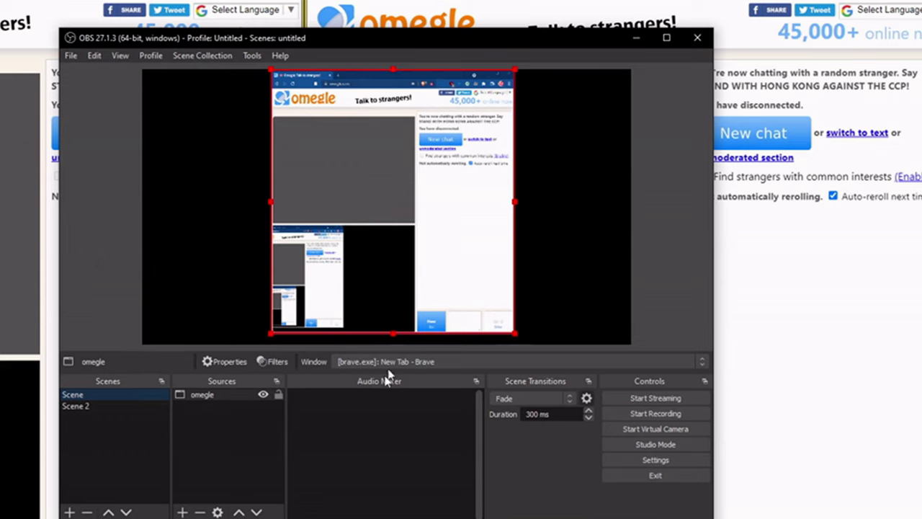
Fit the omegle capture to the whole canvas.
right_click(218, 401)
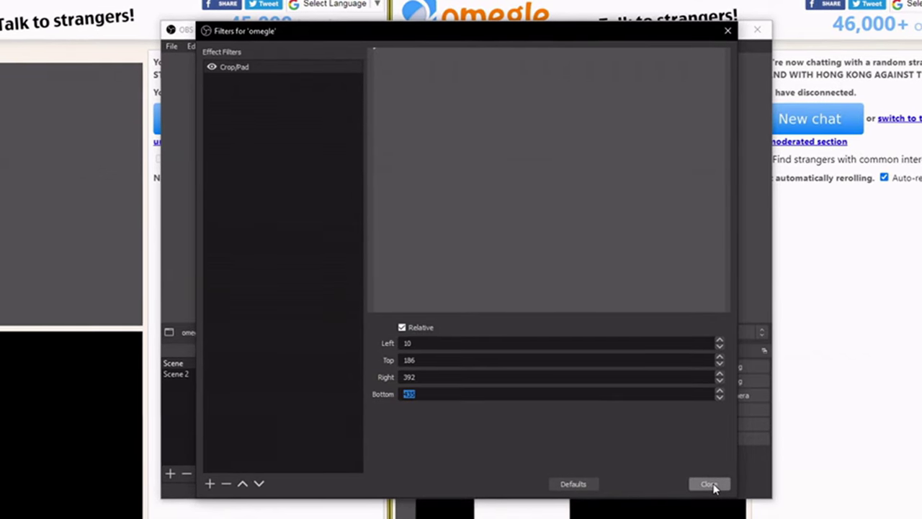
click(709, 484)
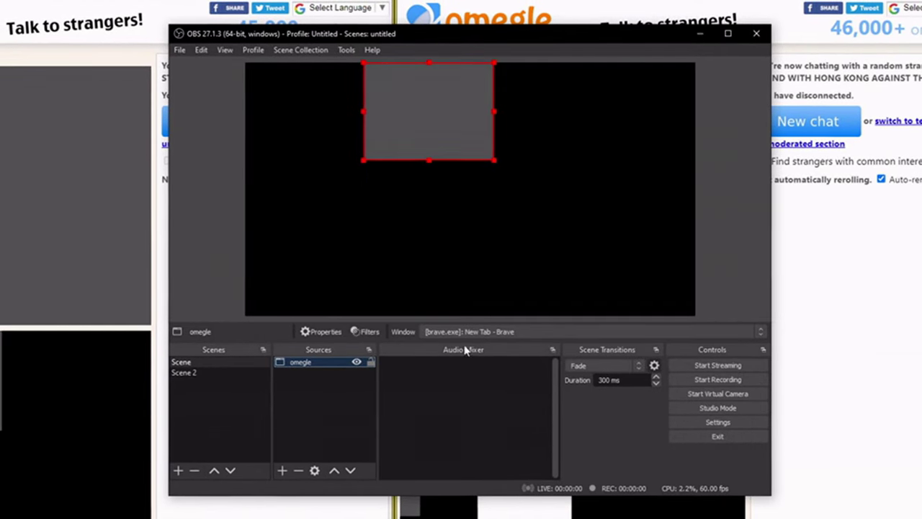
right_click(420, 130)
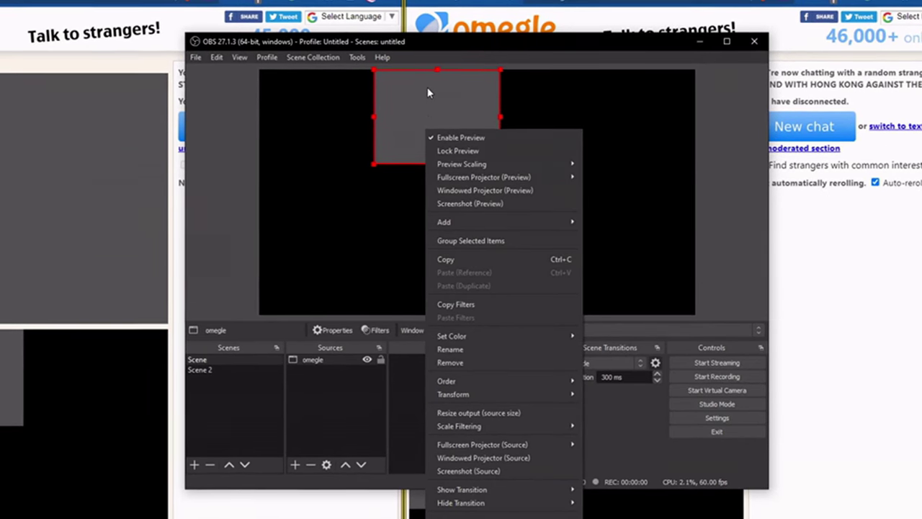
right_click(416, 113)
right_click(417, 113)
mouse_move(479, 385)
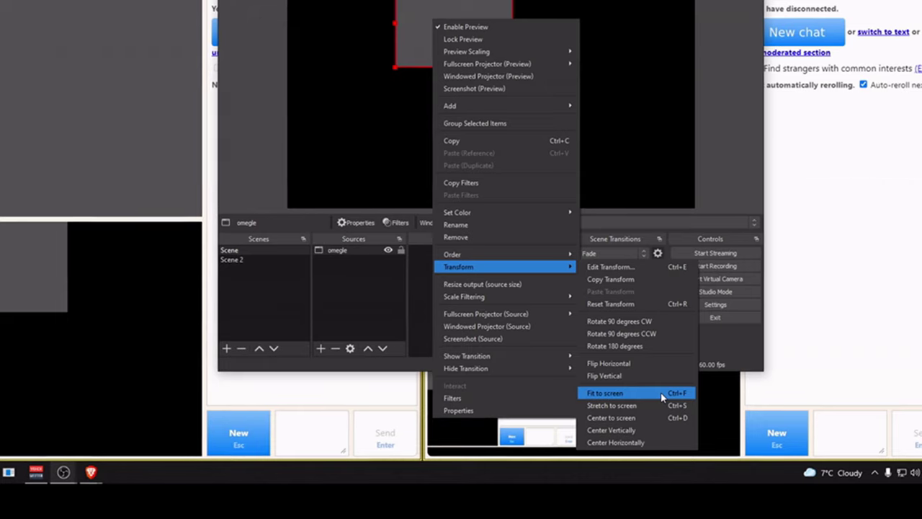
click(661, 394)
Adjust the omegle Crop/Pad filter (left 10, top 186, right 392, bottom 435).
right_click(361, 252)
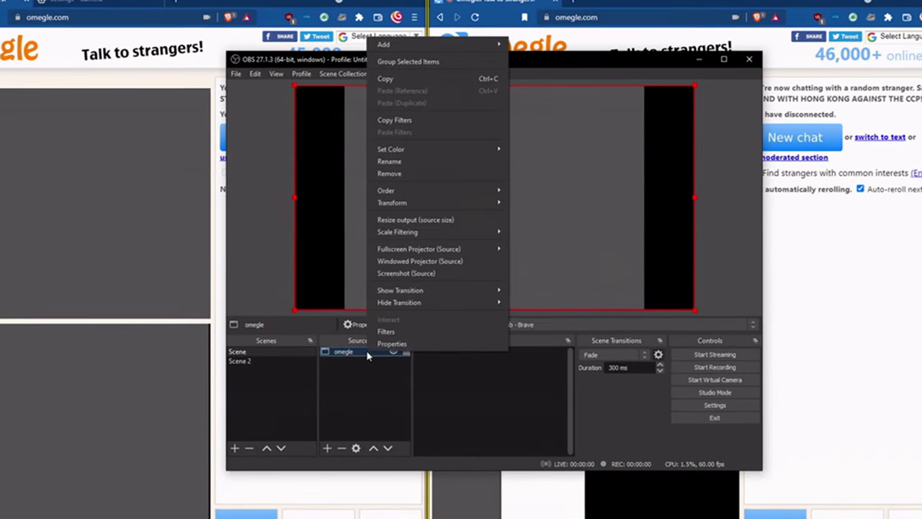
click(387, 331)
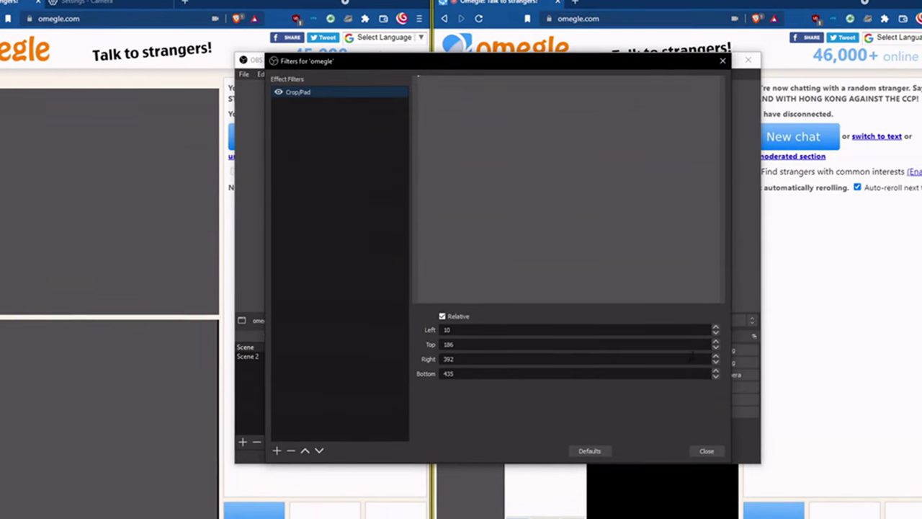
click(716, 358)
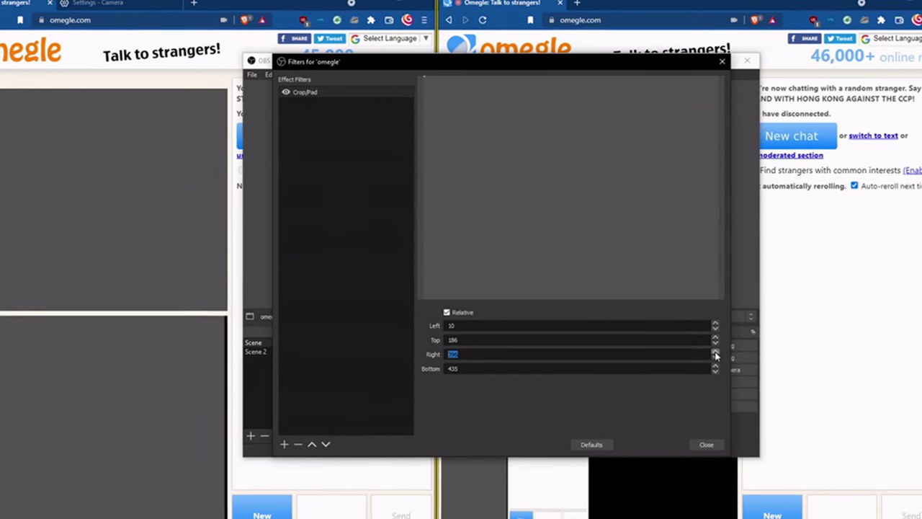
Fit the omegle2 capture in Scene 2 to the whole canvas, then begin stopping the left chat.
key(Escape)
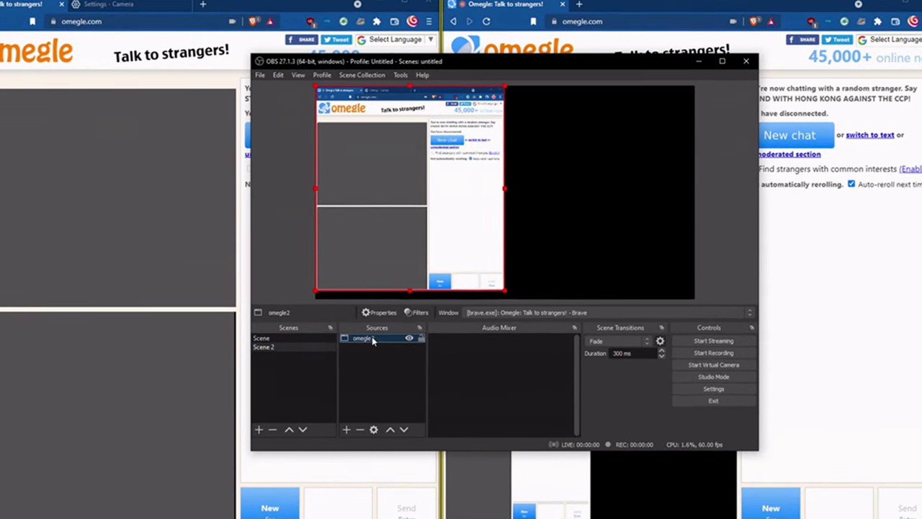
right_click(373, 340)
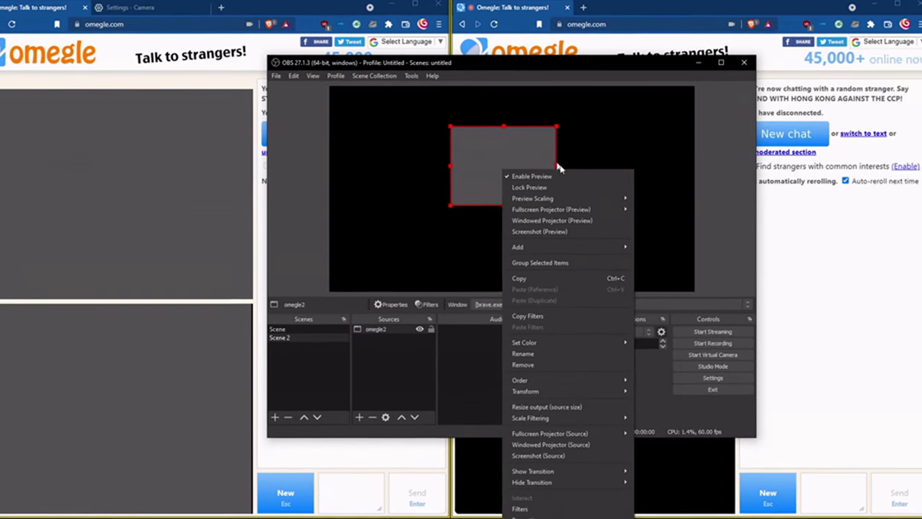
mouse_move(555, 390)
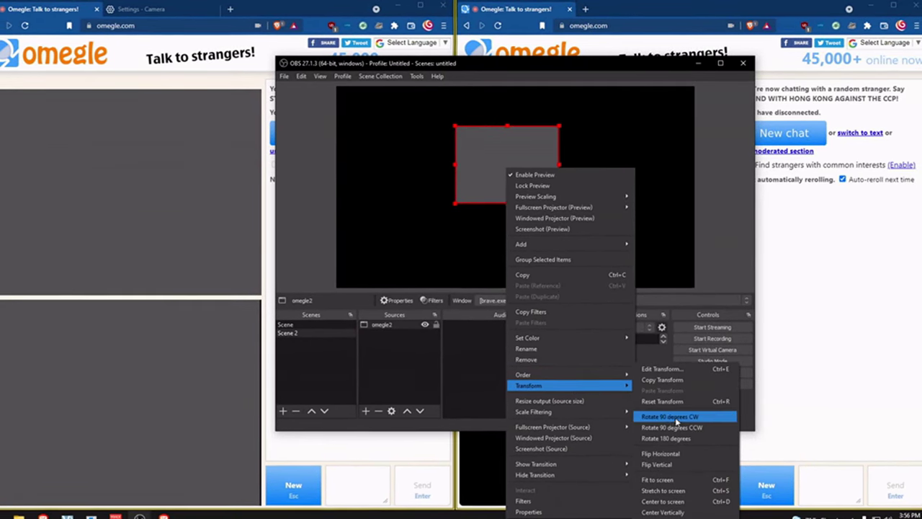
click(681, 478)
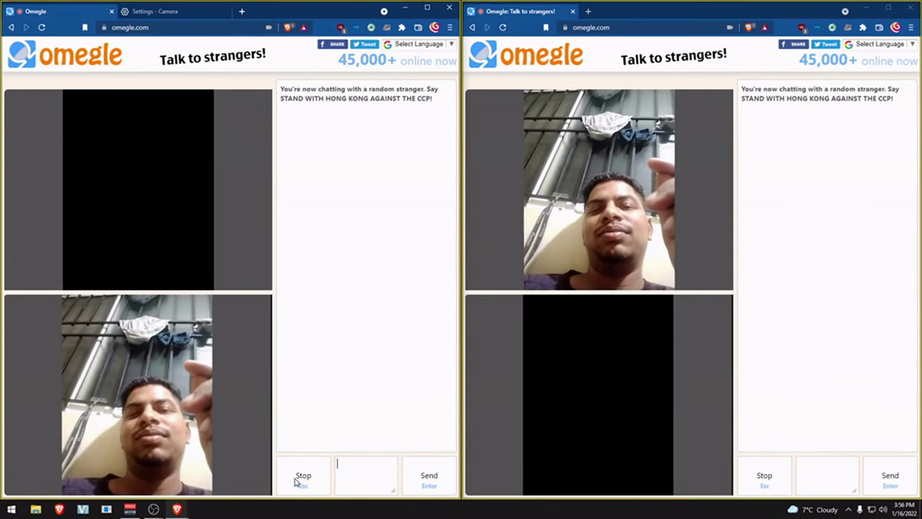
double_click(300, 480)
click(299, 481)
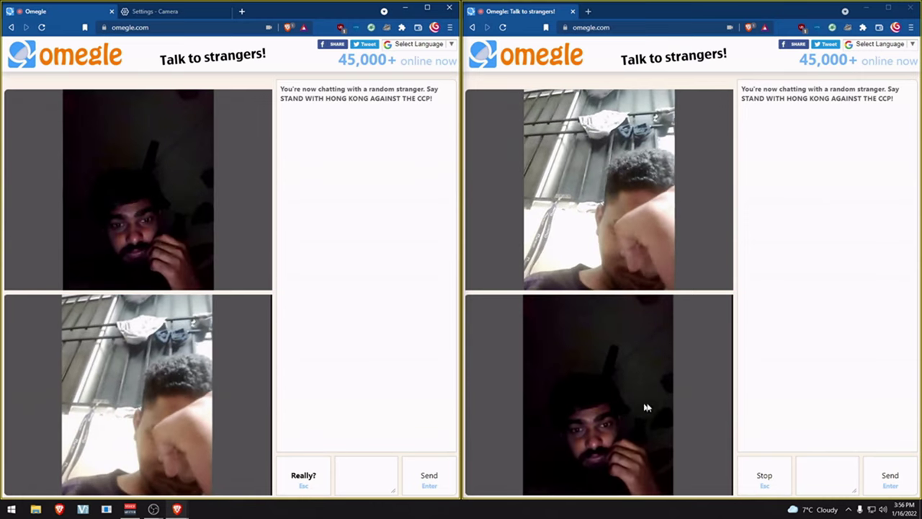
End both Omegle chats and start a new chat in the right window.
key(Escape)
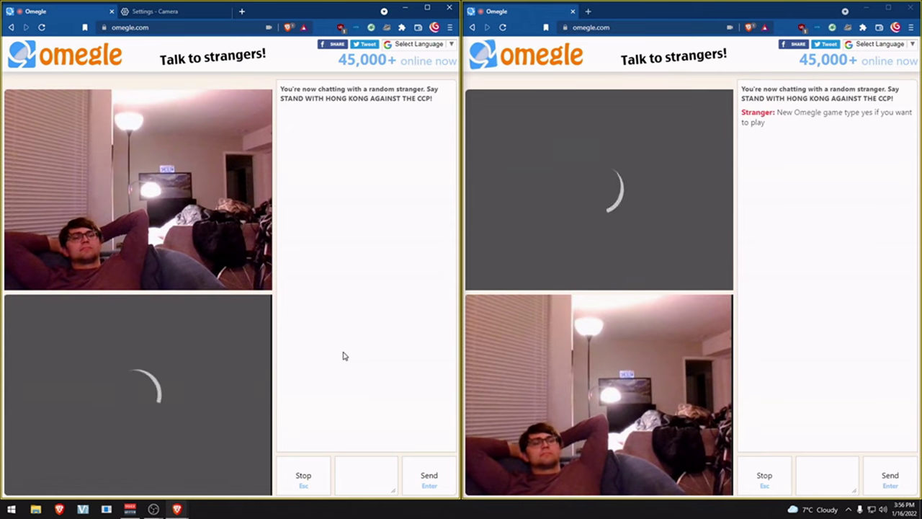
click(767, 465)
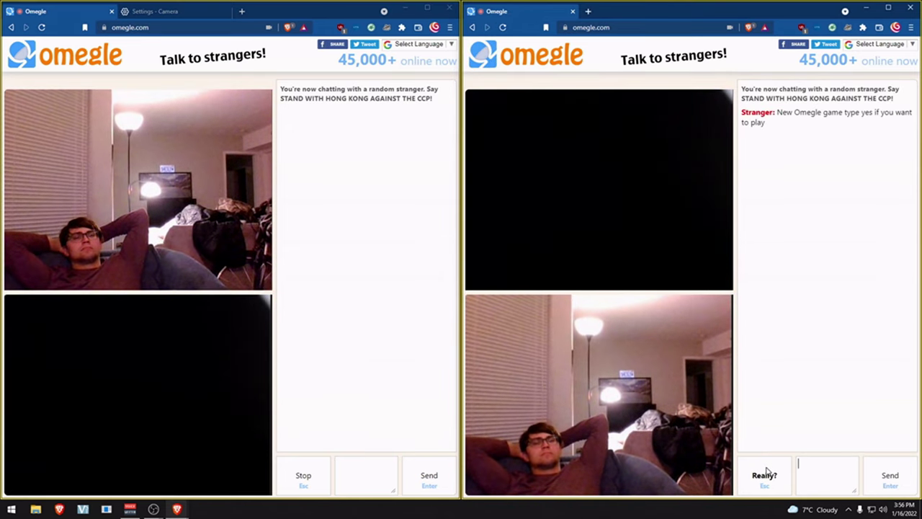
click(767, 470)
click(780, 472)
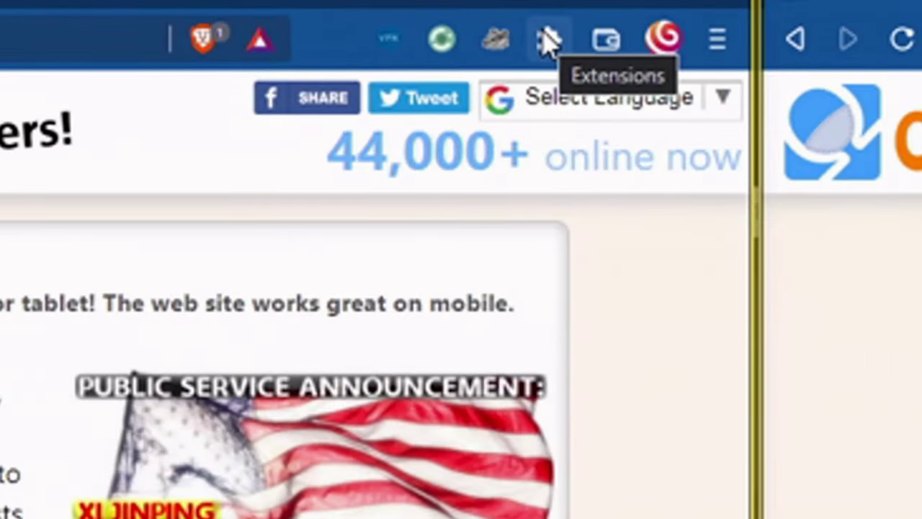
Search the Chrome Web Store for uBlock Origin and install it in Brave.
click(549, 42)
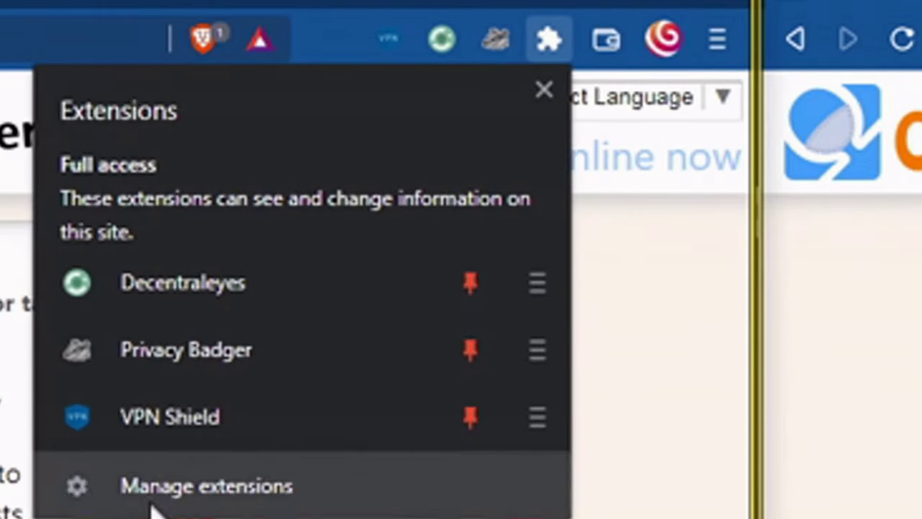
click(237, 504)
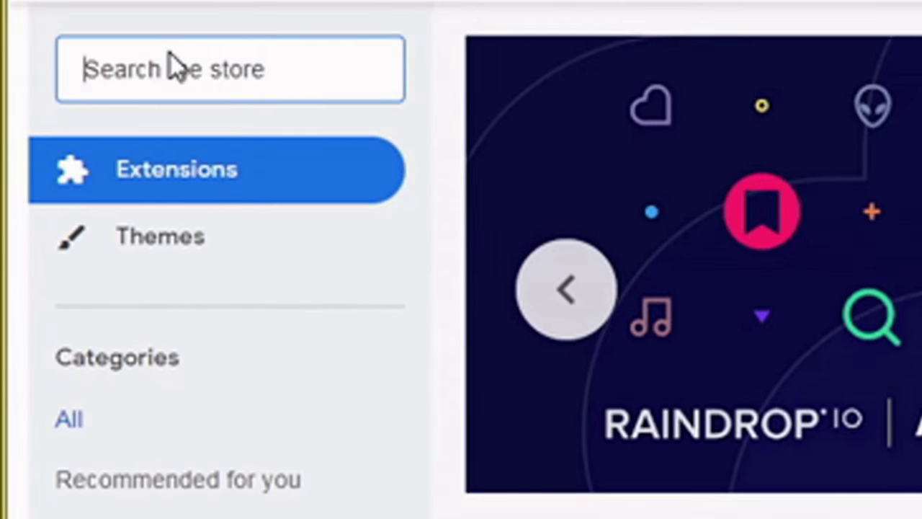
click(192, 75)
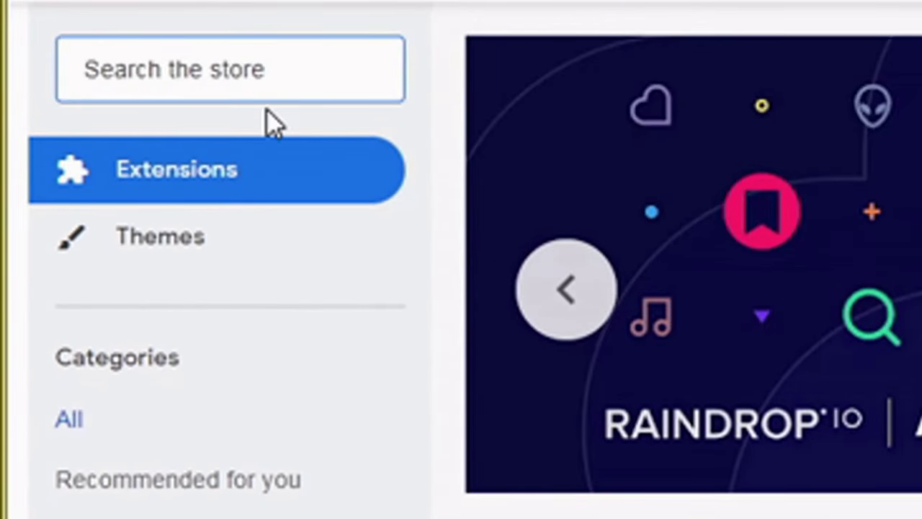
text(ublock)
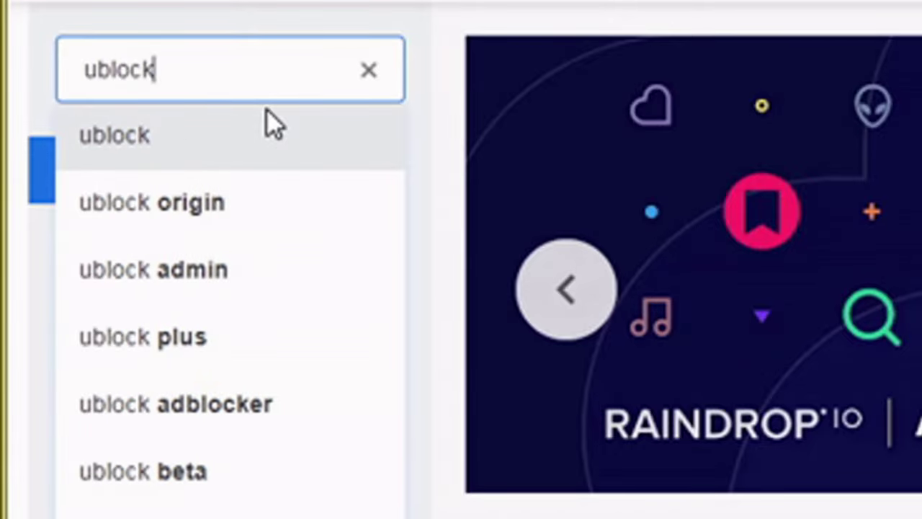
text(orgin)
key(Return)
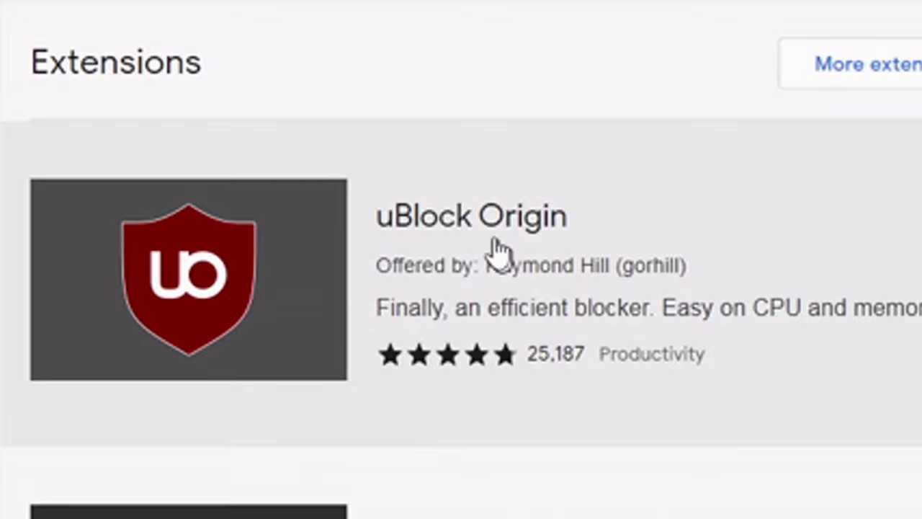
click(446, 245)
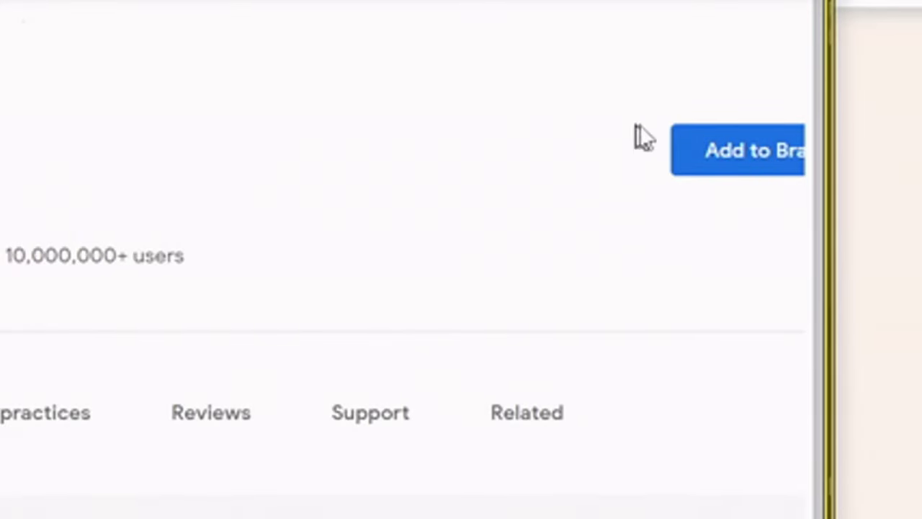
click(657, 141)
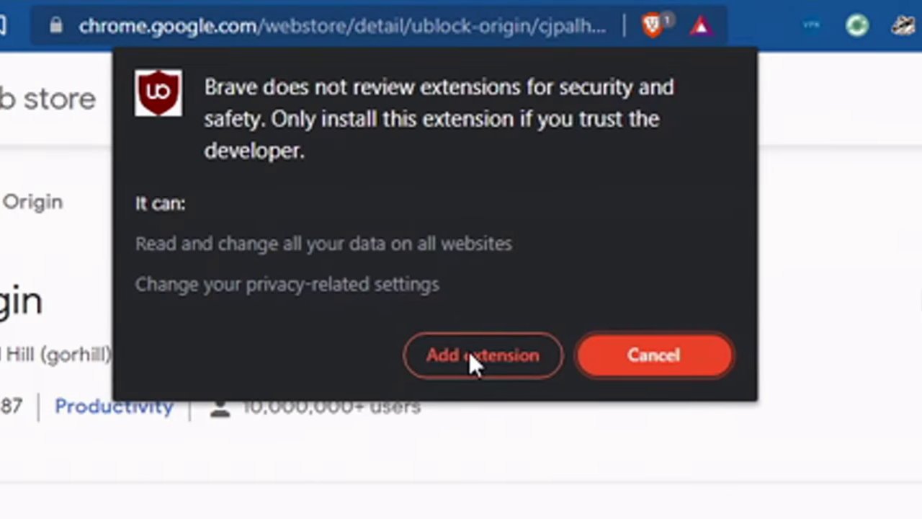
click(176, 204)
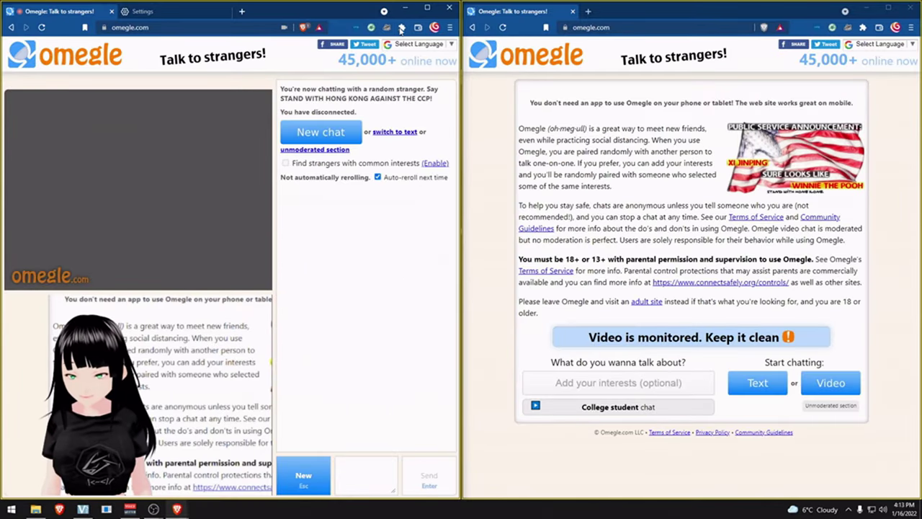
Pin uBlock Origin to the toolbar and start its element picker on the Omegle page.
click(403, 21)
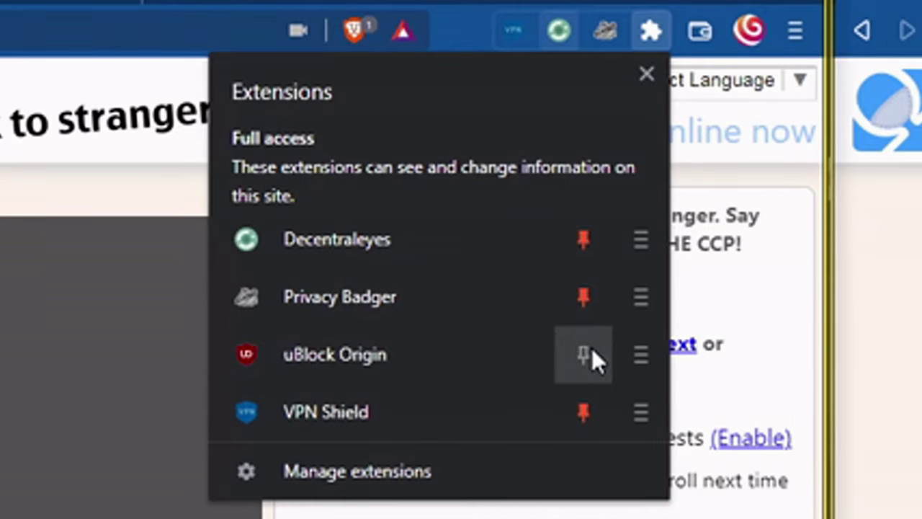
click(585, 353)
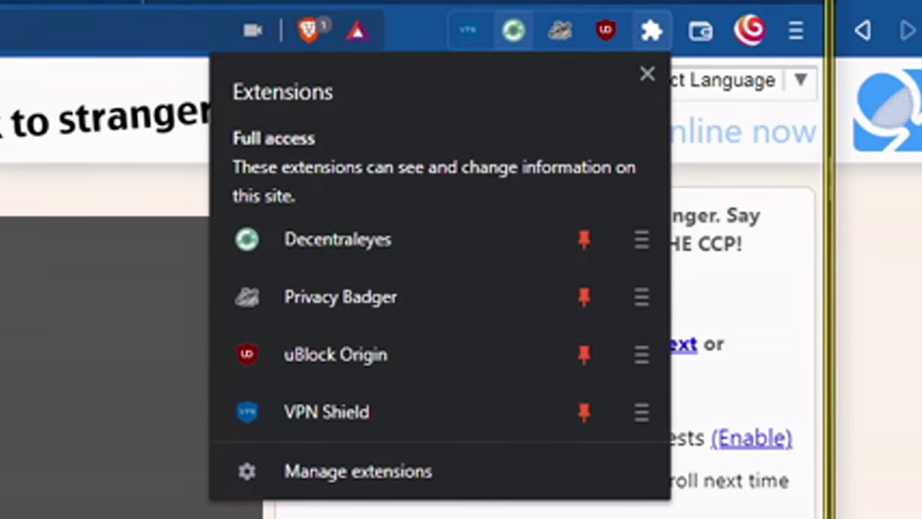
click(474, 195)
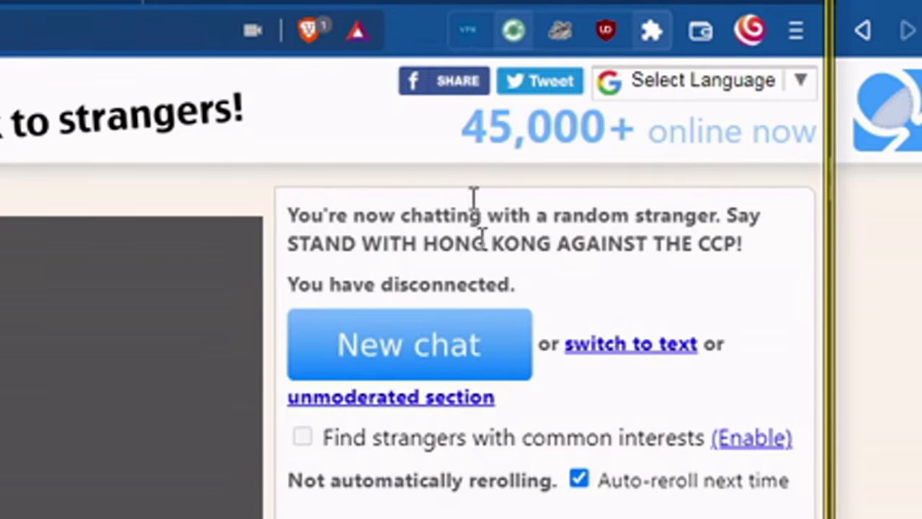
click(608, 29)
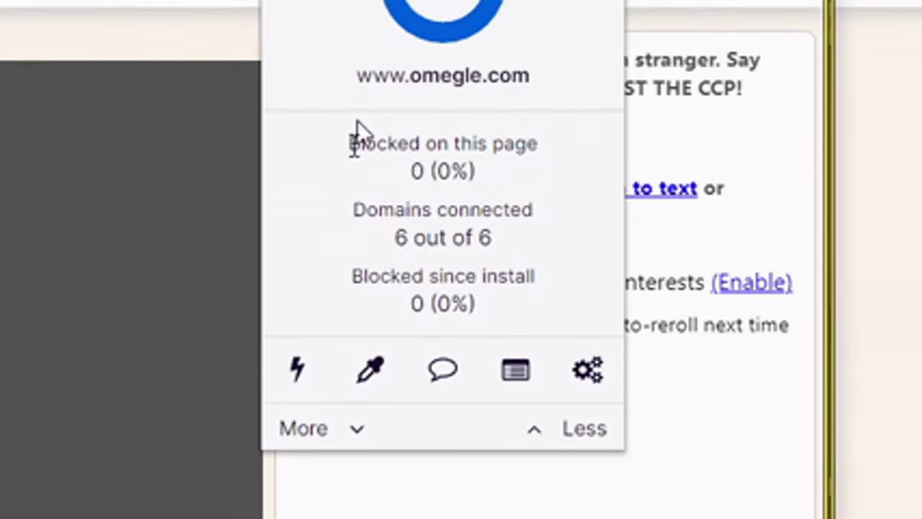
click(370, 374)
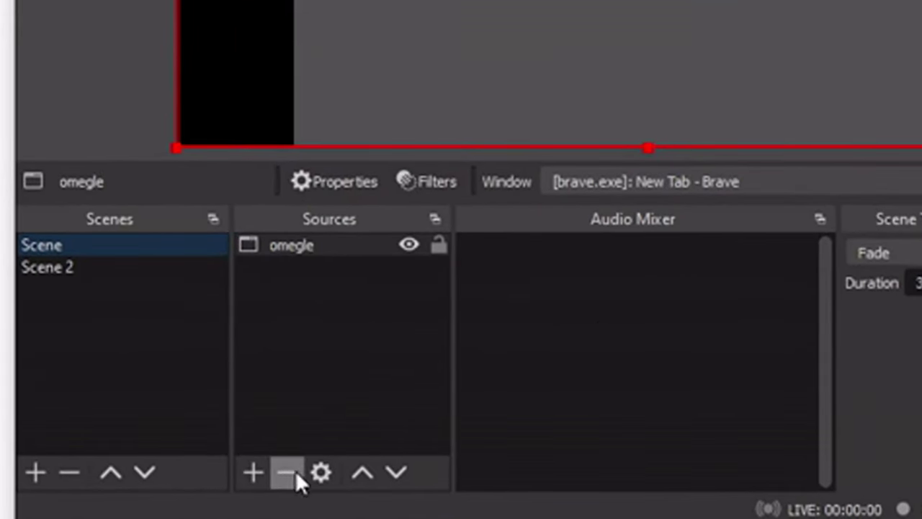
Leave the Sources add menu unused and launch VSeeFace from the taskbar.
click(256, 470)
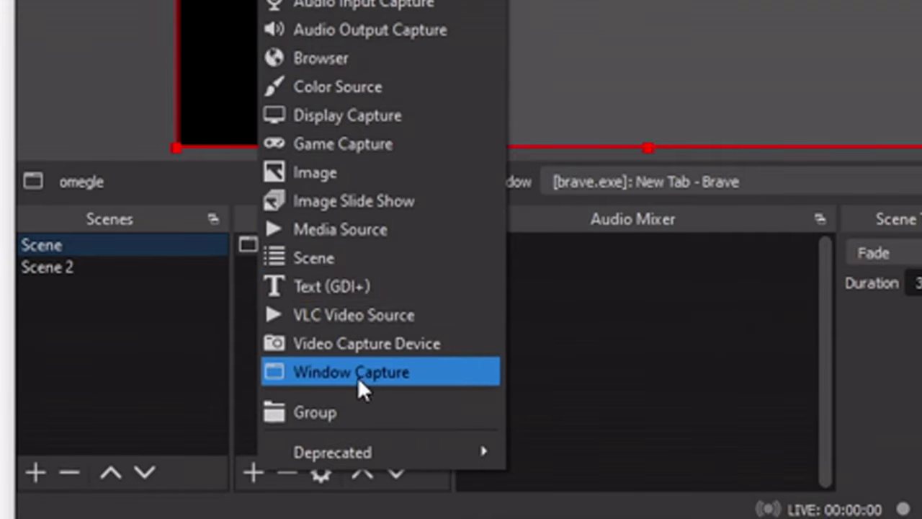
click(126, 391)
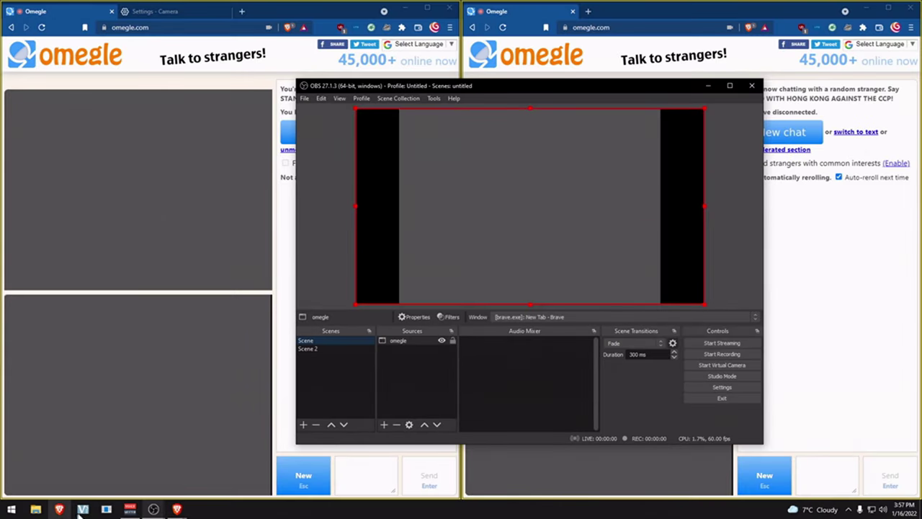
click(83, 509)
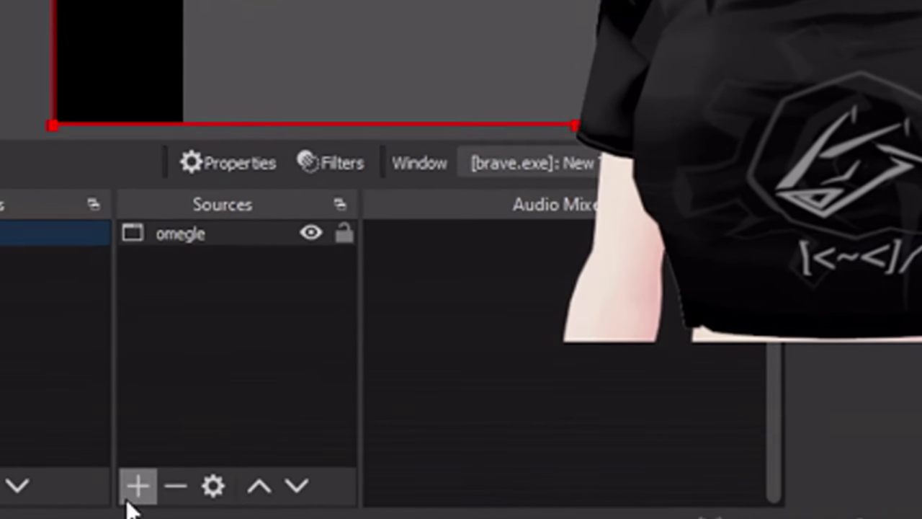
Add a 'vseeface' Game Capture of the VSeeFace window with transparency allowed and cursor capture off.
click(130, 500)
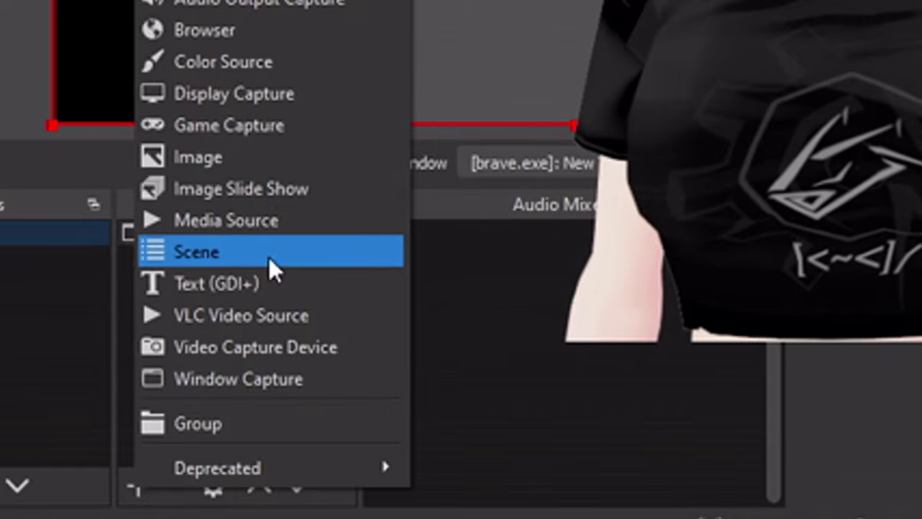
click(266, 128)
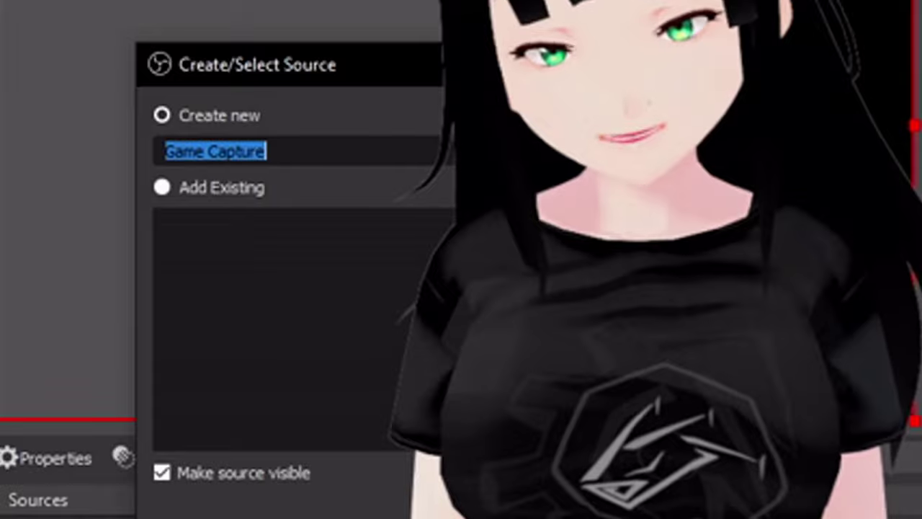
text(vseeface)
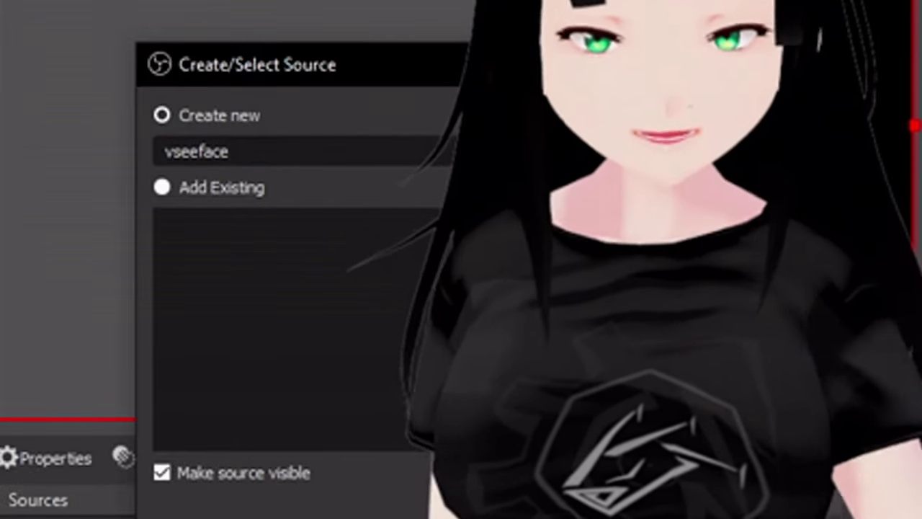
key(Return)
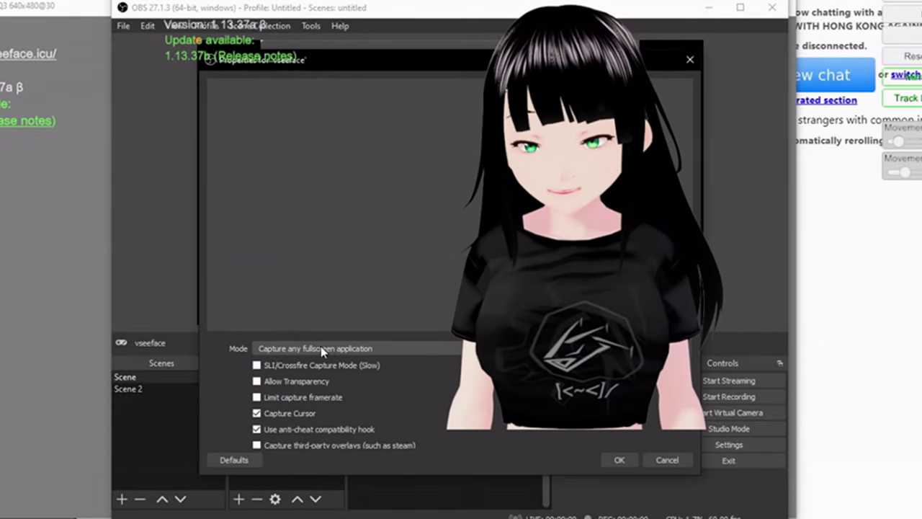
click(321, 348)
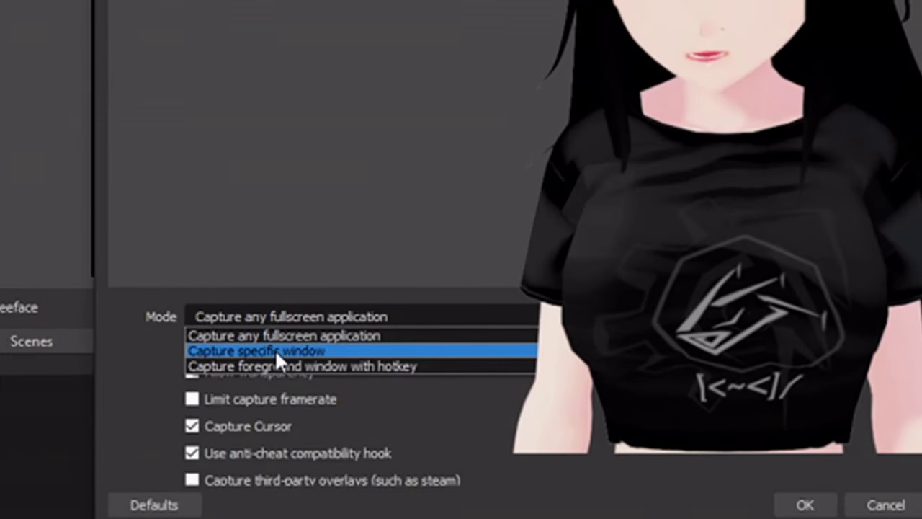
click(275, 349)
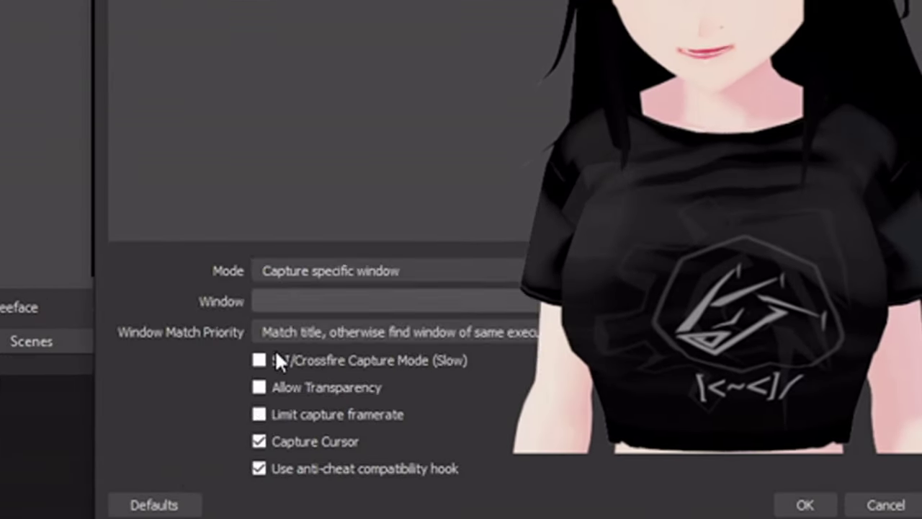
click(367, 301)
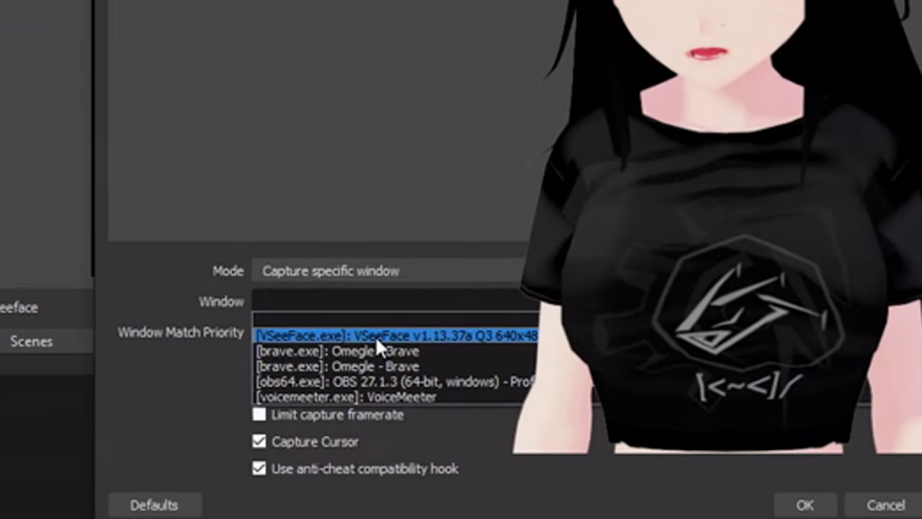
click(374, 335)
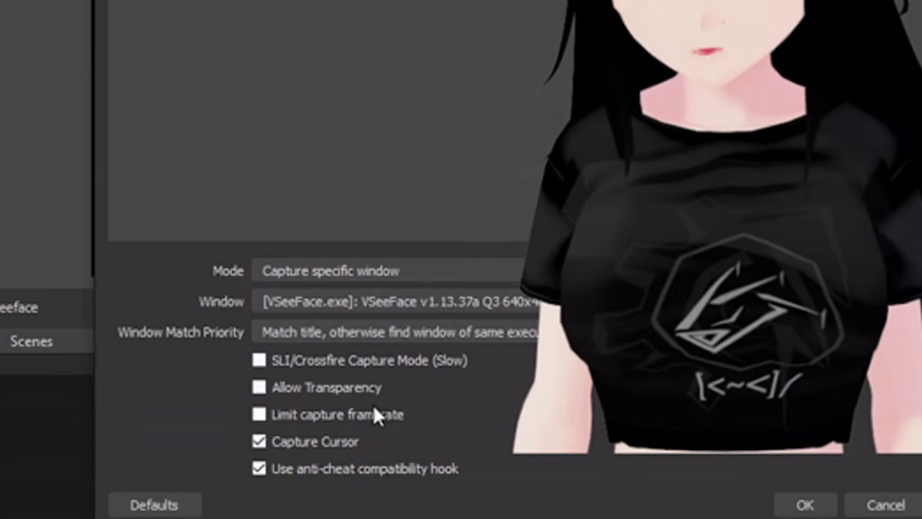
click(338, 381)
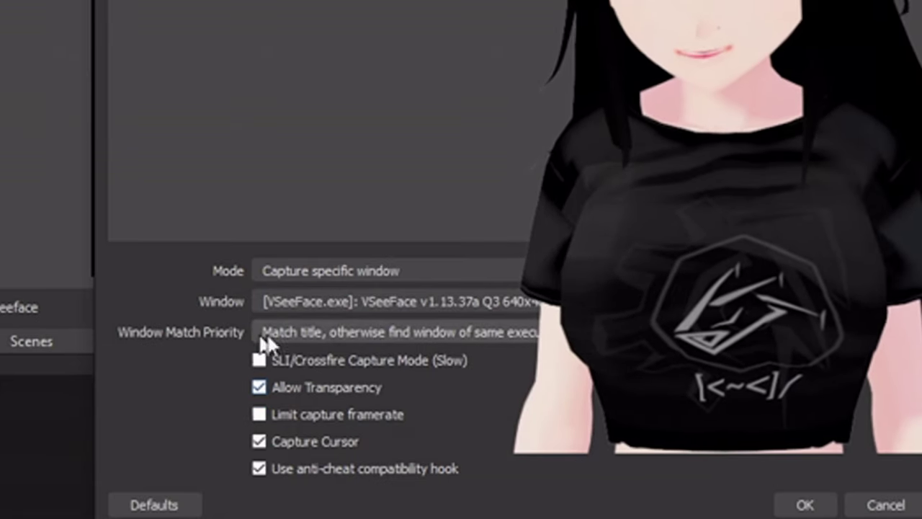
click(260, 443)
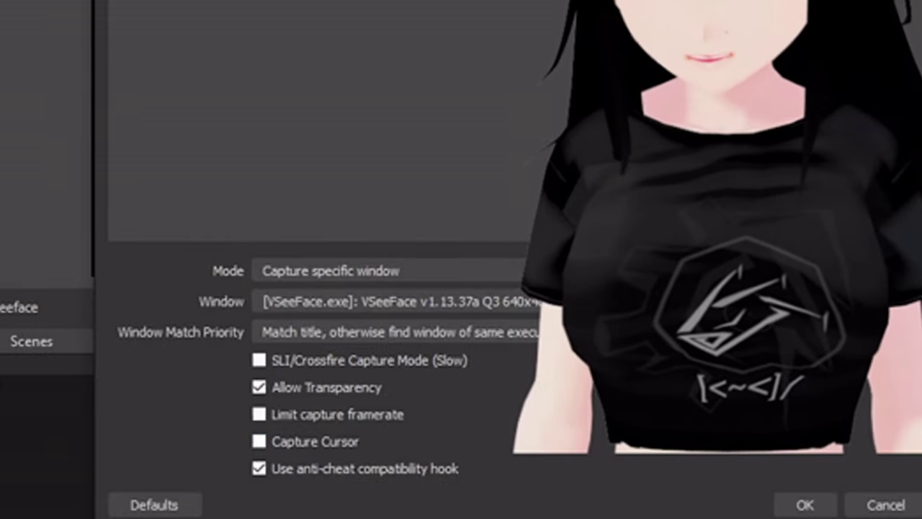
click(813, 500)
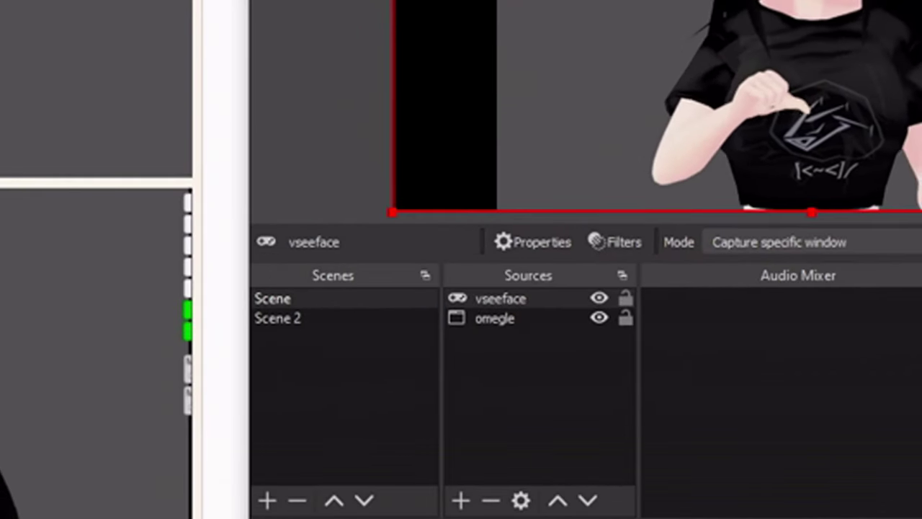
Add the existing vseeface Game Capture source to Scene 2.
click(378, 328)
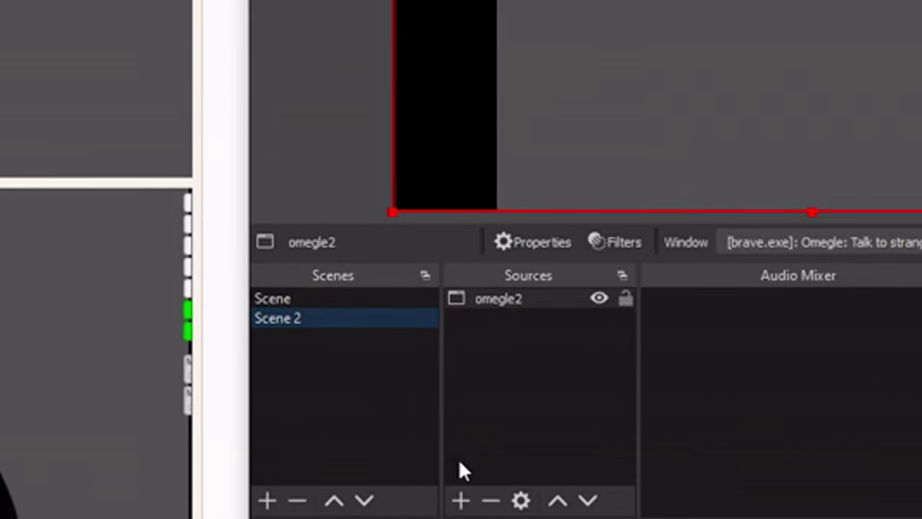
click(462, 500)
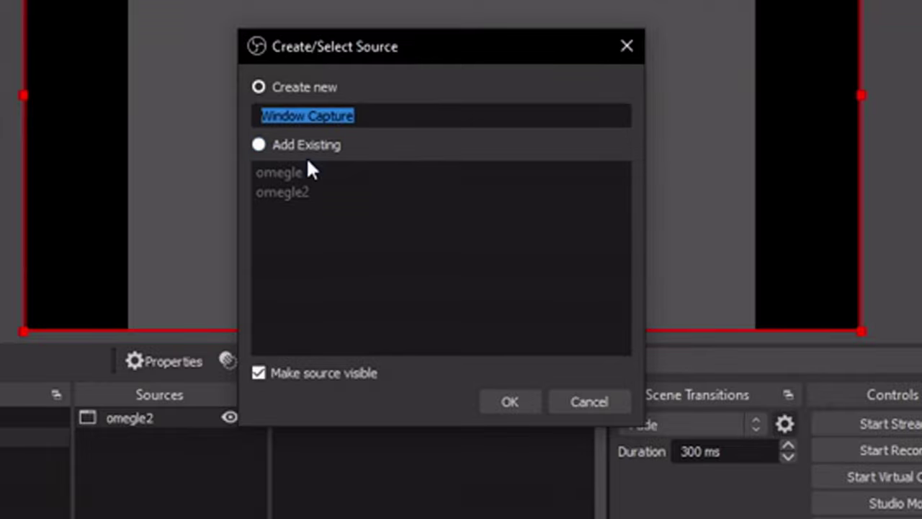
click(565, 406)
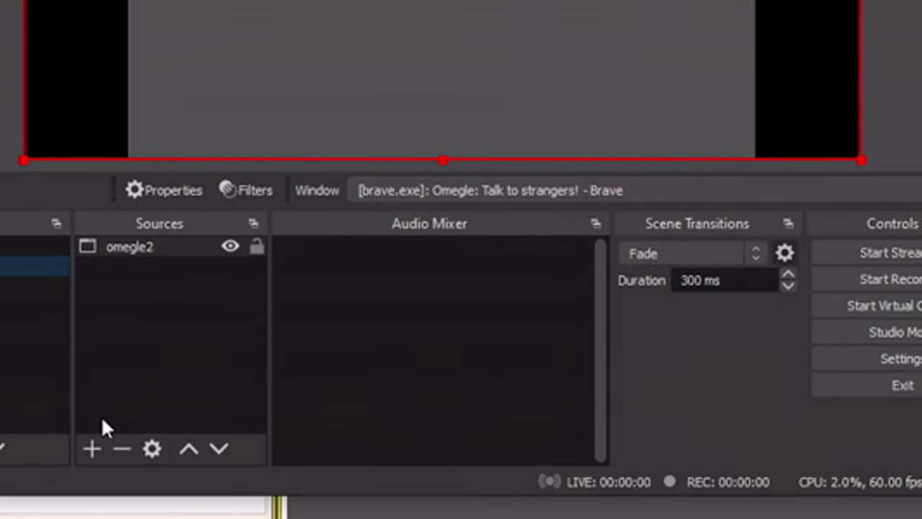
click(92, 449)
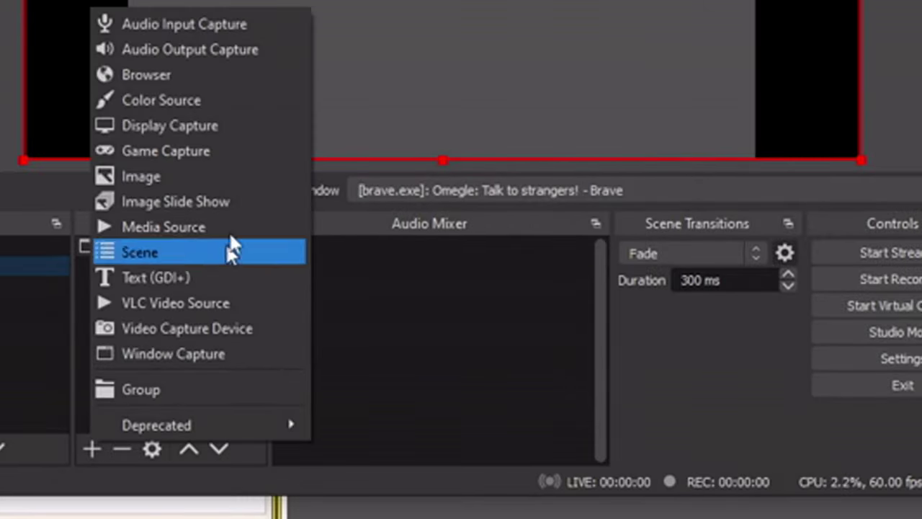
click(200, 152)
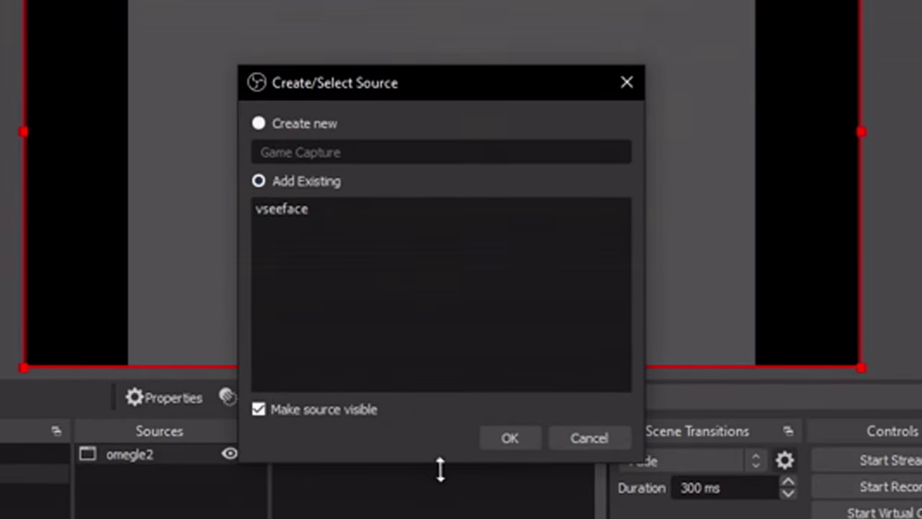
click(282, 210)
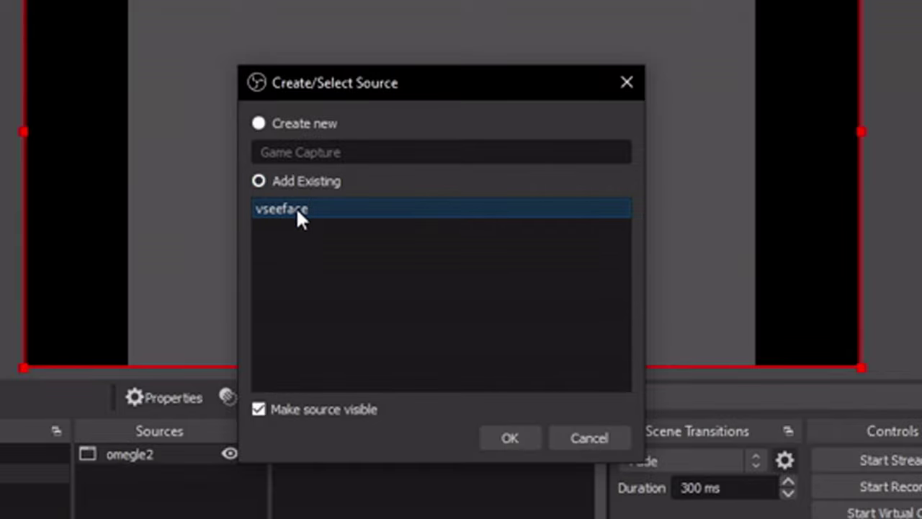
click(505, 439)
Align the vseeface avatar with the canvas's left edge, then return to Scene.
drag(371, 134, 386, 147)
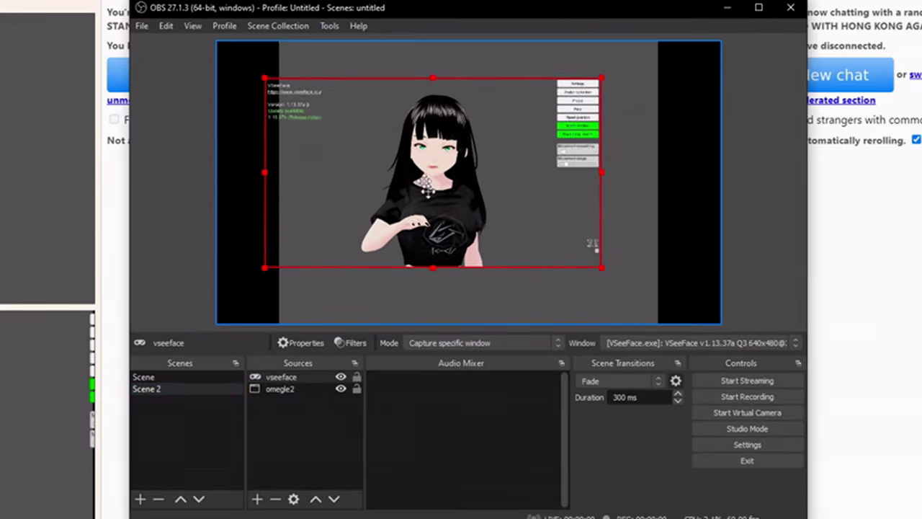
drag(521, 209, 514, 207)
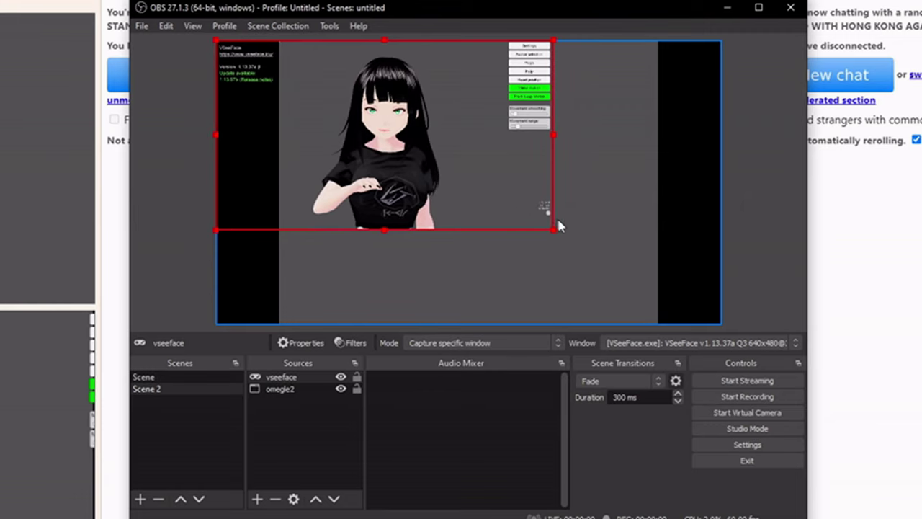
click(195, 378)
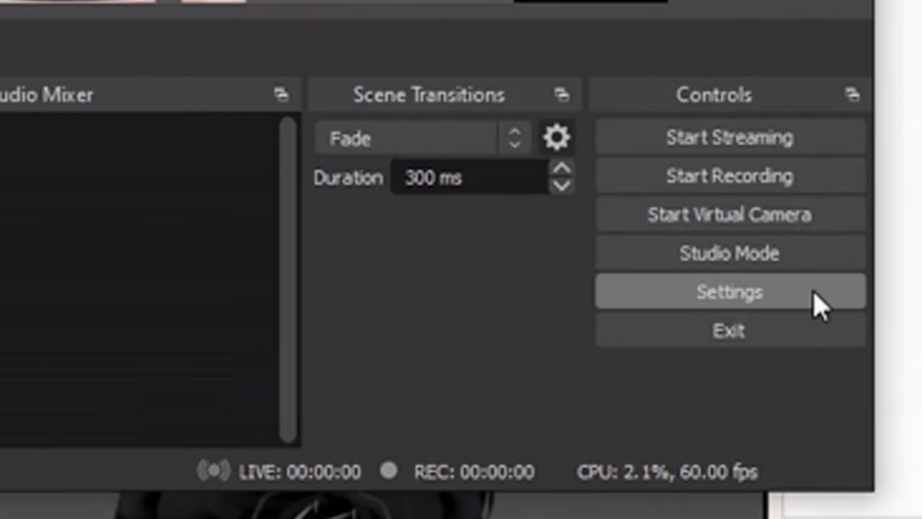
Filter hotkeys for 'vsee' and bind Shift+A to show/hide vseeface in Scene.
click(822, 305)
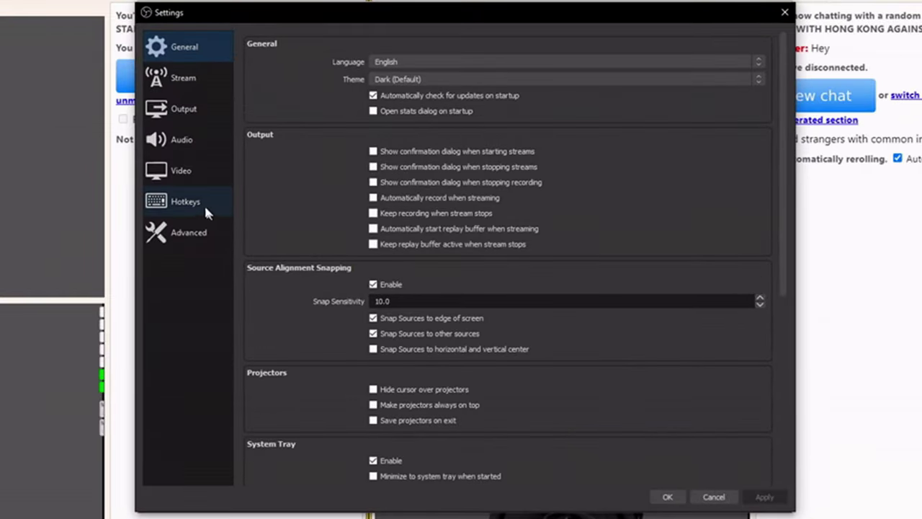
click(205, 210)
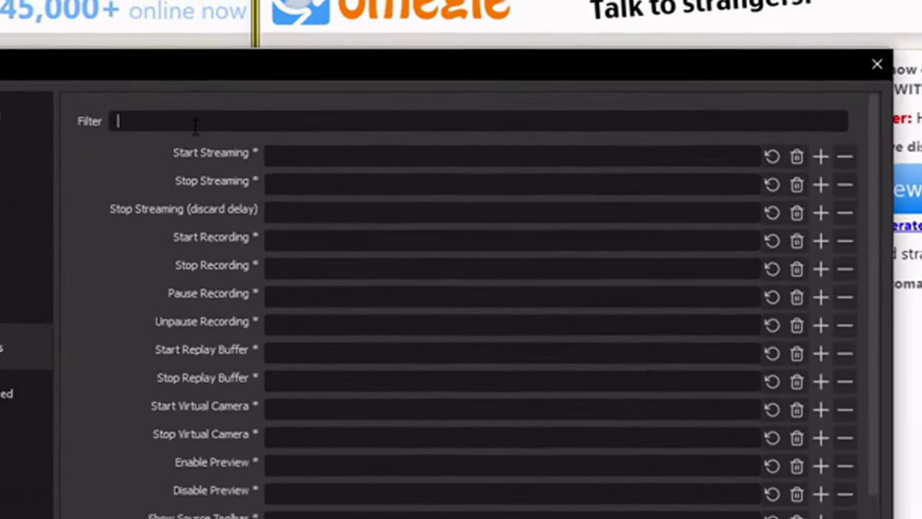
text(vsee)
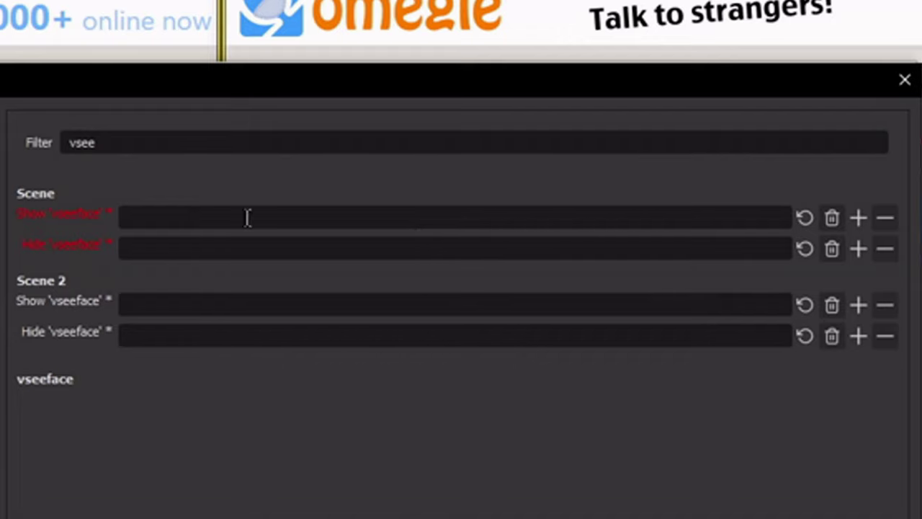
click(144, 214)
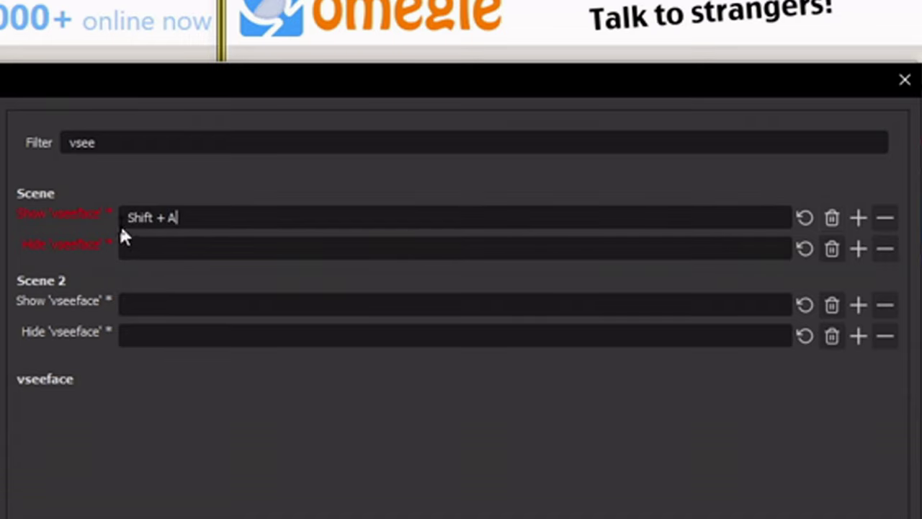
key(shift+a)
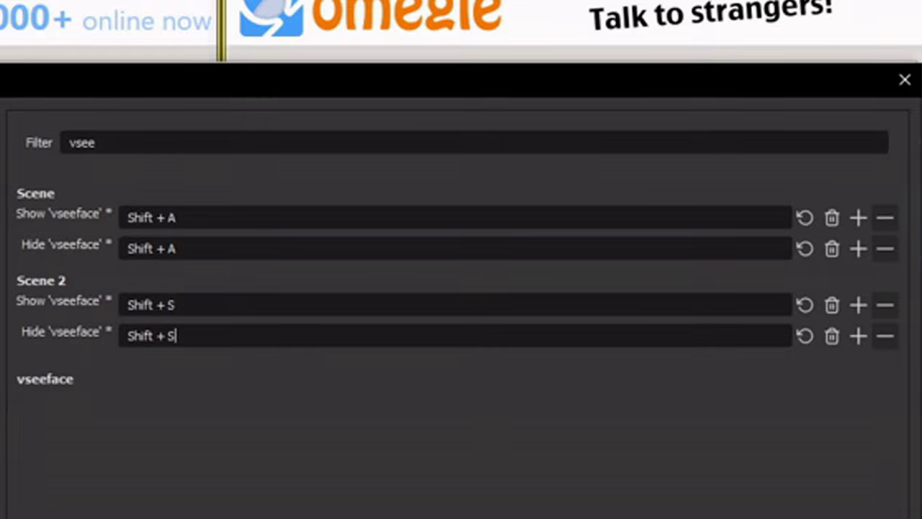
double_click(82, 143)
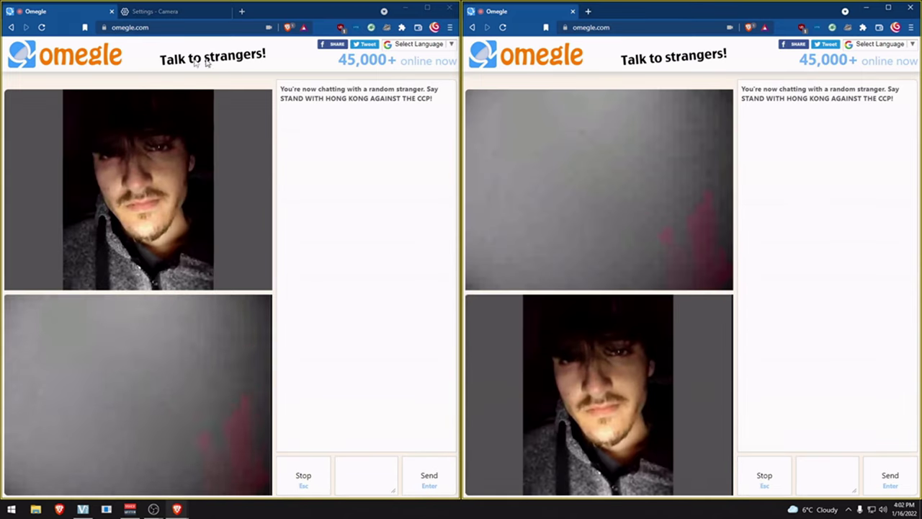
Skip strangers in the right Omegle window with Stop and Really?, then start a new chat.
click(764, 476)
click(764, 476)
click(771, 470)
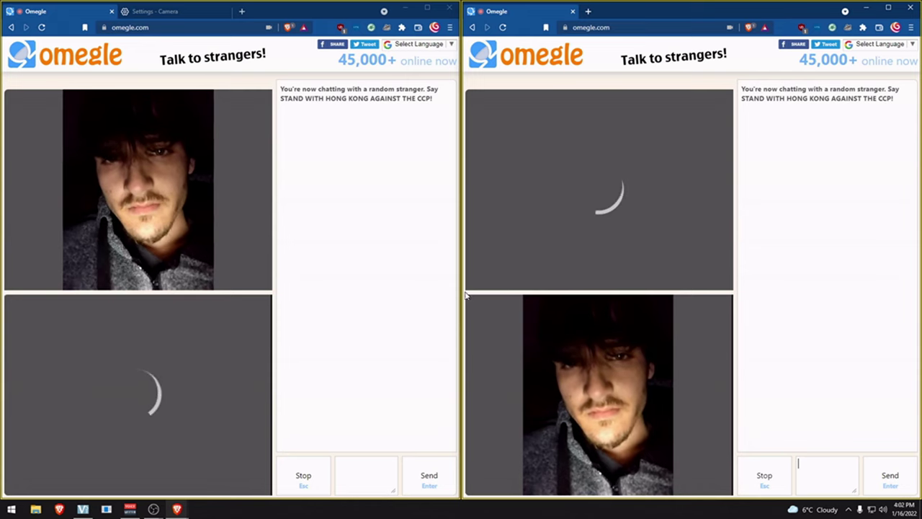
click(763, 475)
click(763, 475)
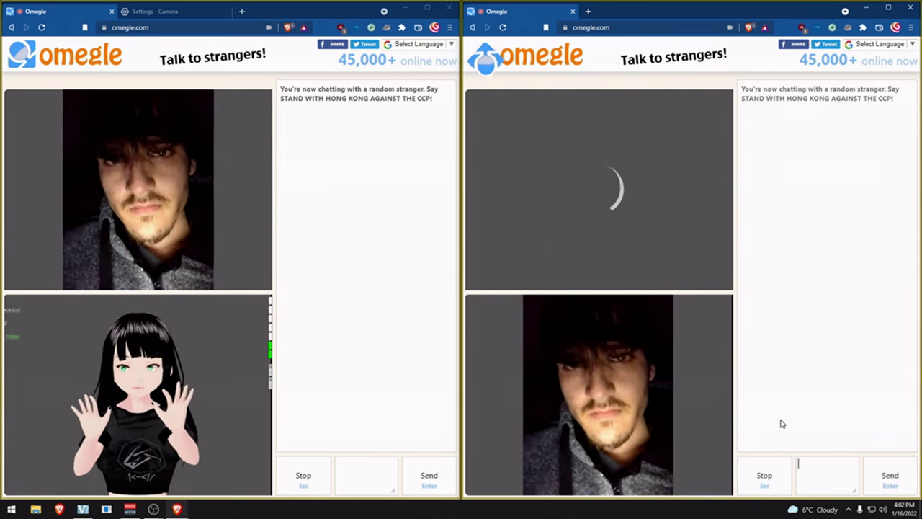
text(A)
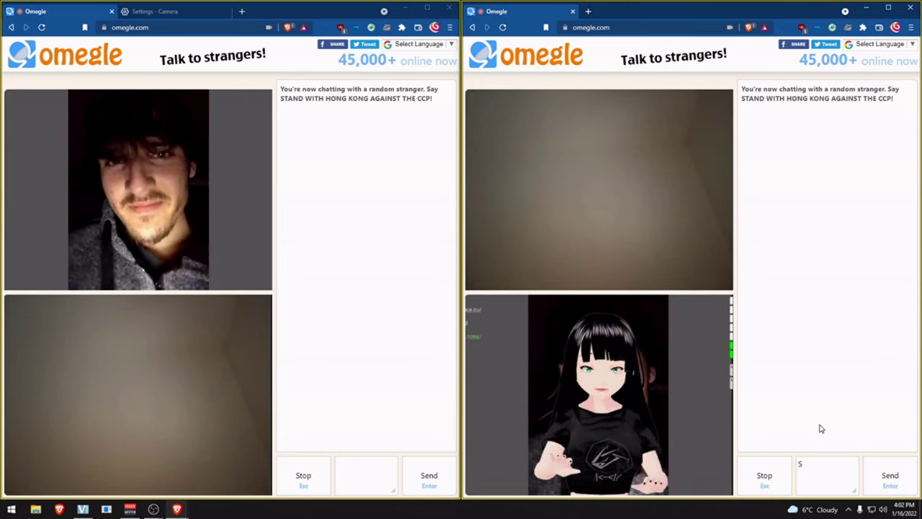
double_click(771, 478)
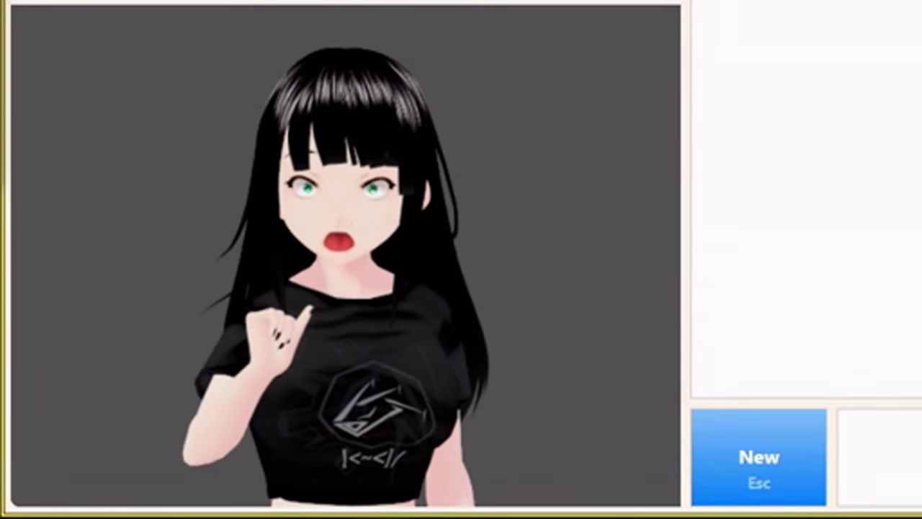
click(695, 464)
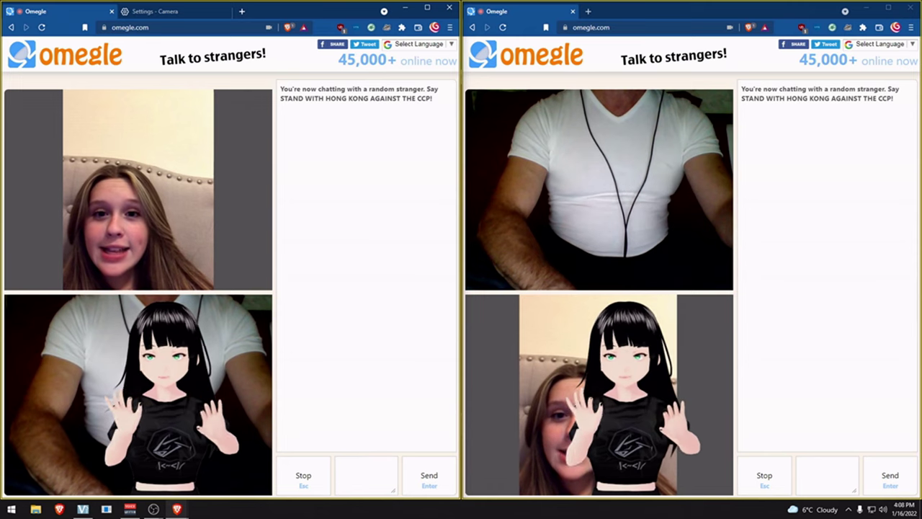
Disconnect the right Omegle window's stranger with Stop and Really? so it searches again.
click(774, 469)
double_click(765, 475)
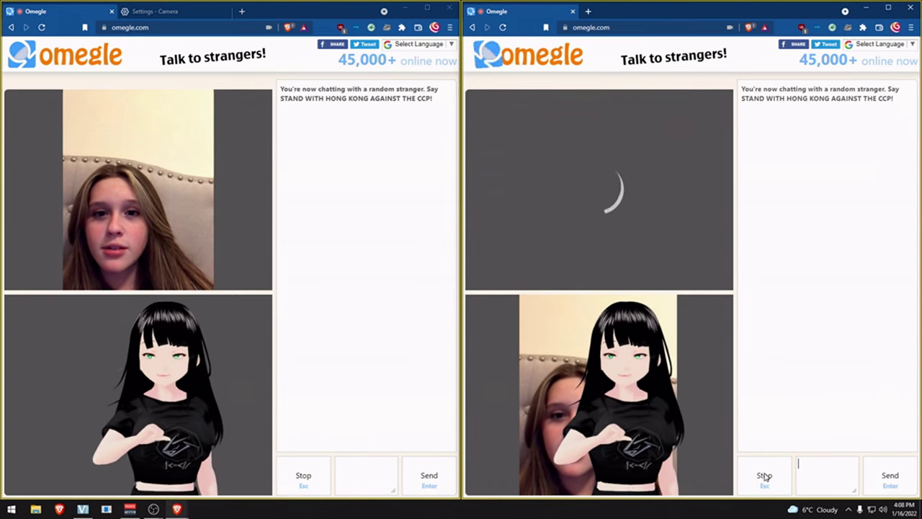